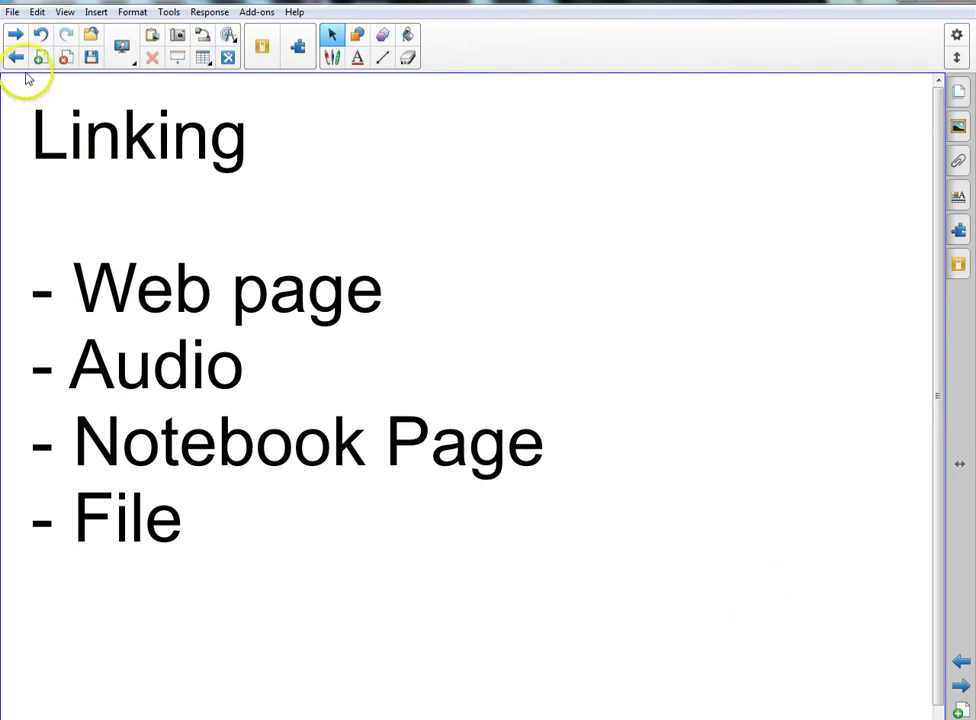
left_click(14, 34)
left_click(592, 522)
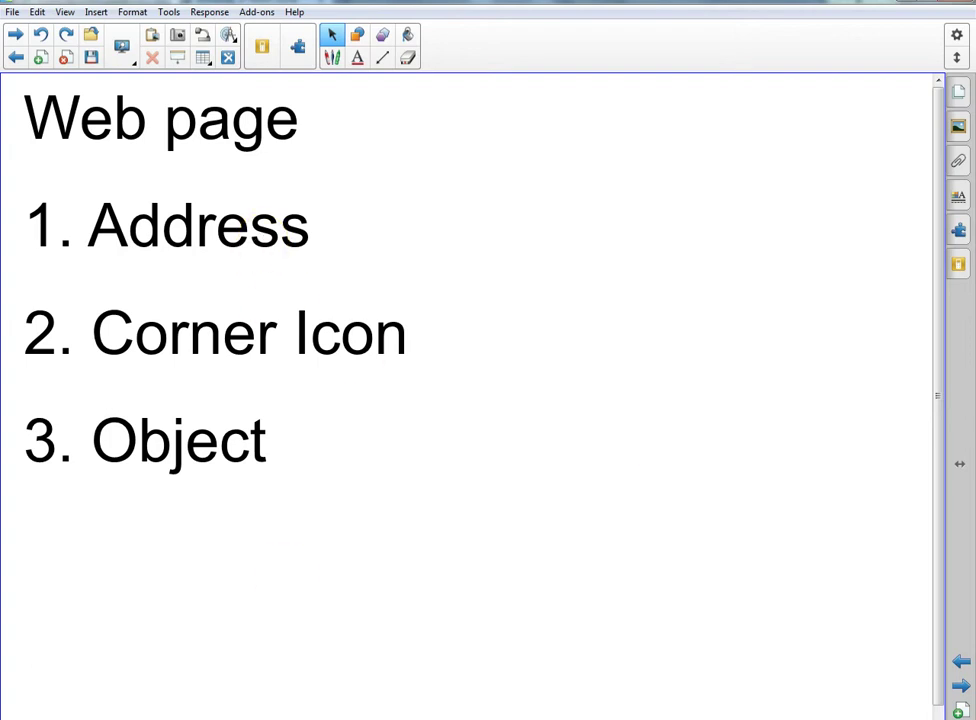
left_click(246, 719)
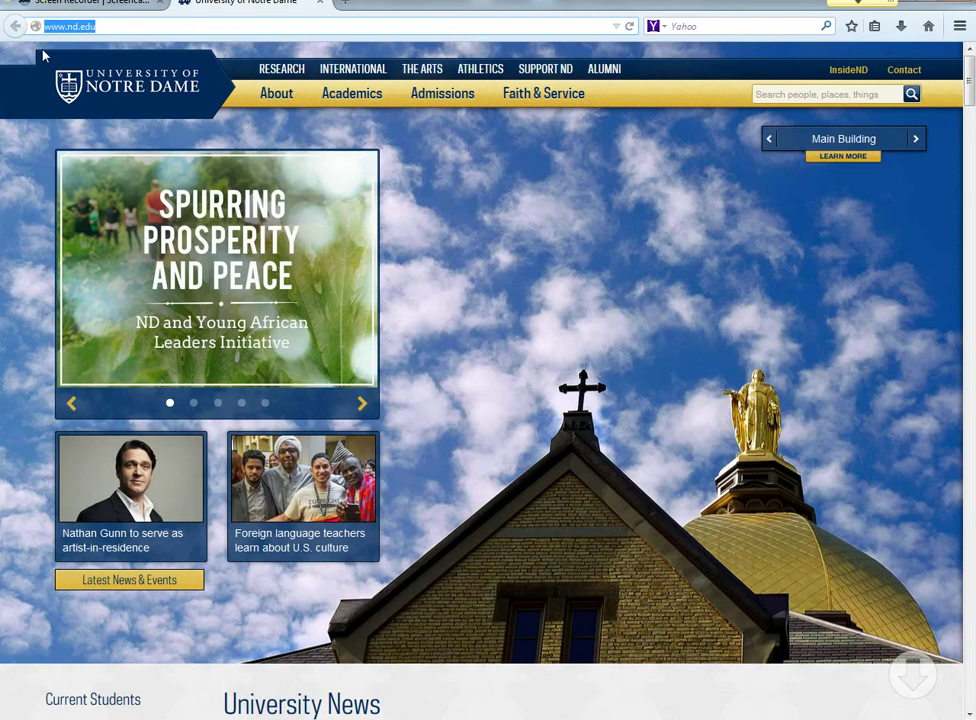
right_click(118, 29)
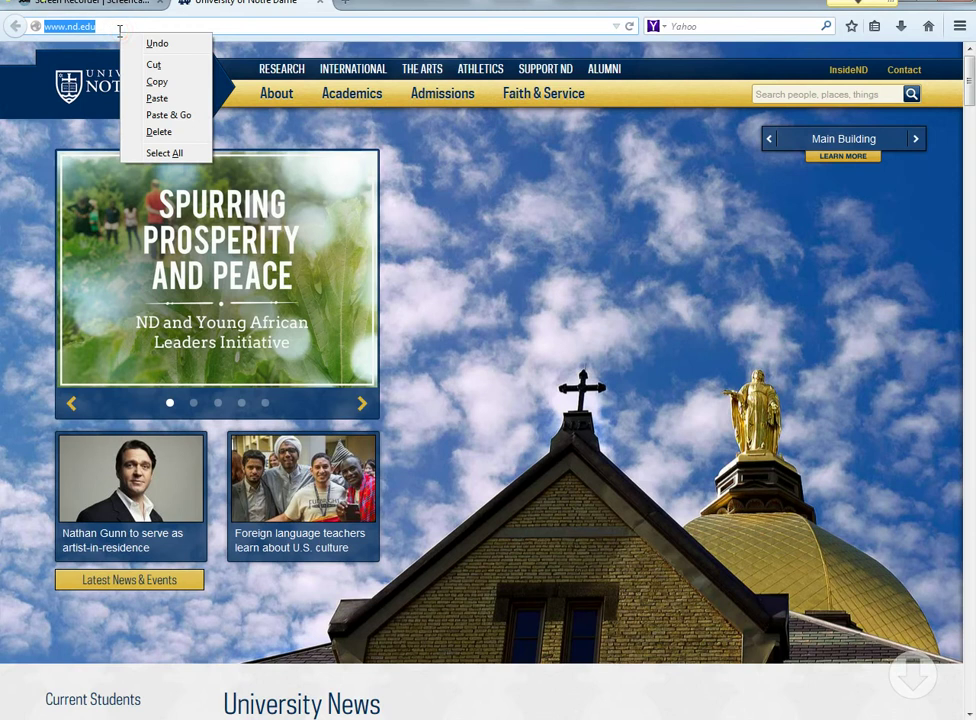
left_click(155, 82)
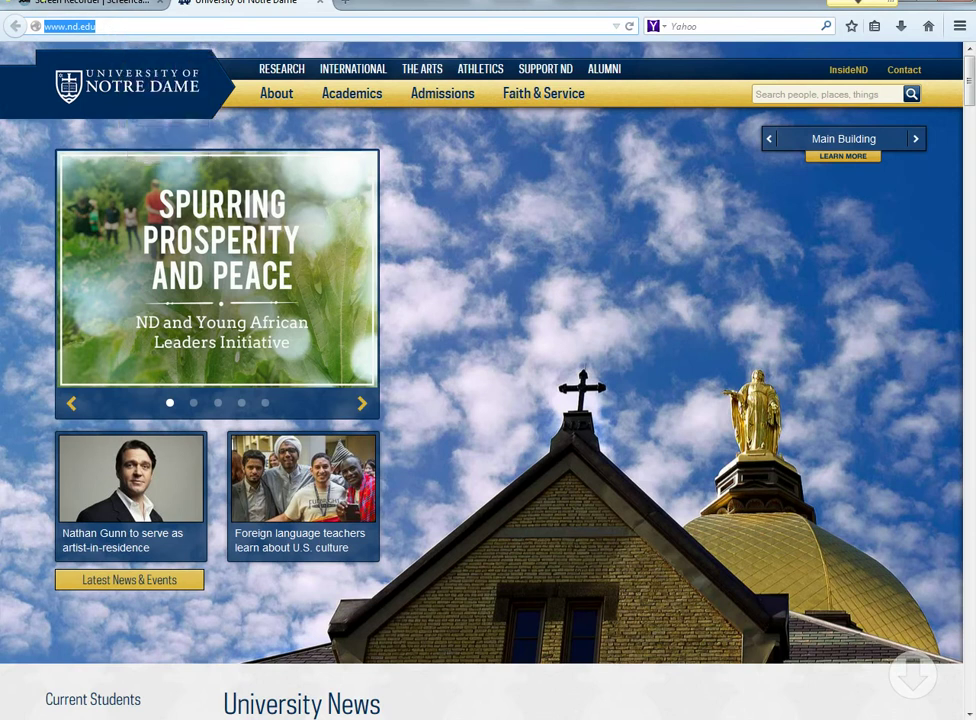
- Switch back to SMART Notebook, paste the copied address beside the "Web page" title and enlarge its text to about 41 pt
key("alt+Tab")
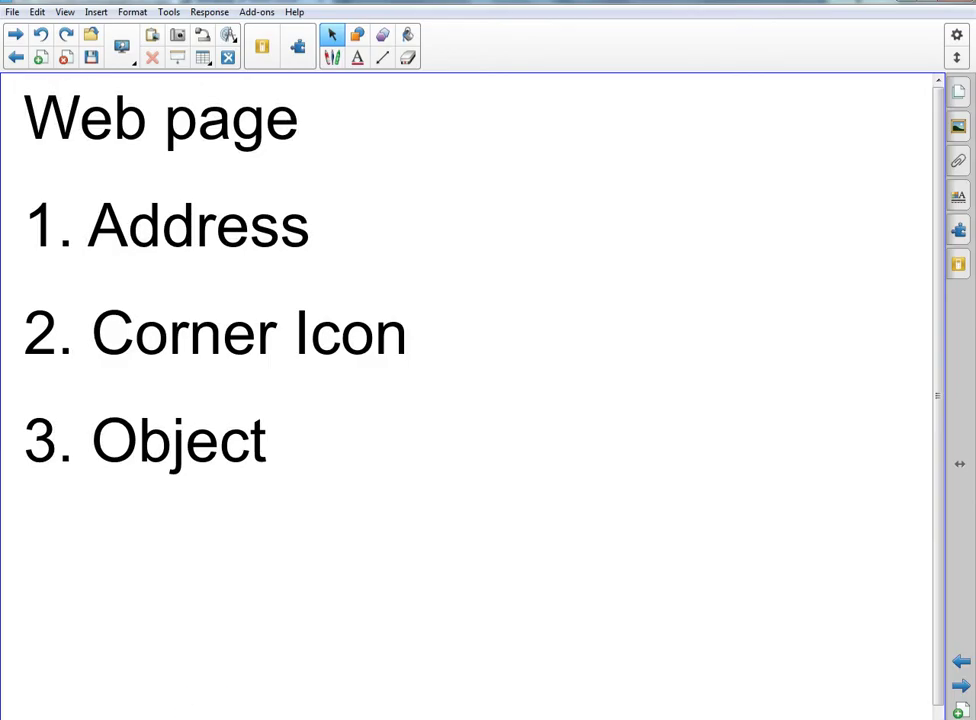
left_click(538, 166)
right_click(538, 168)
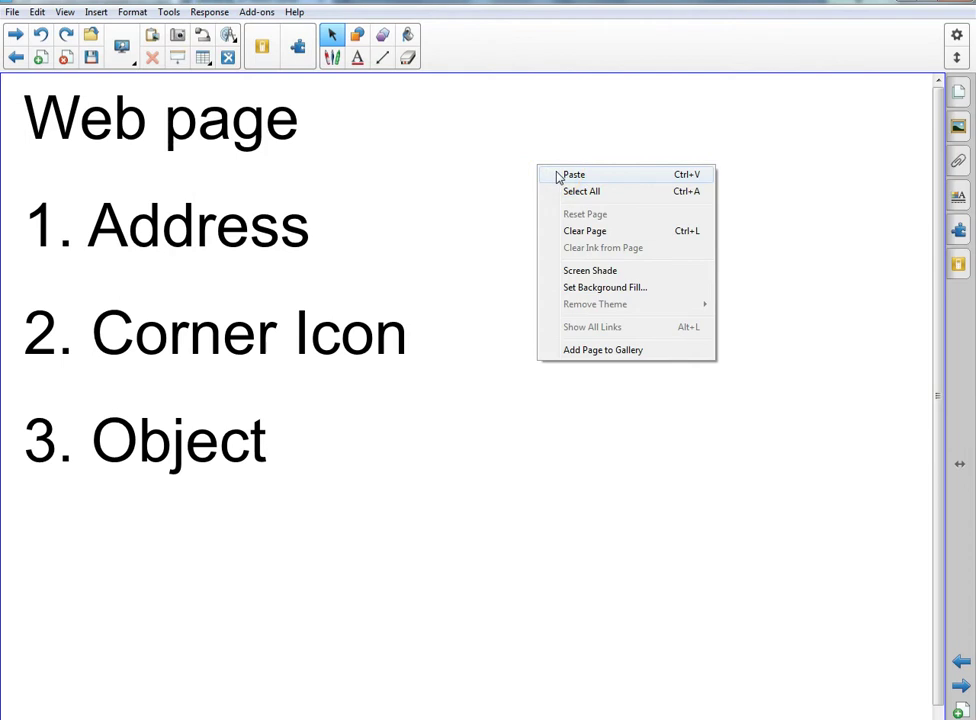
left_click(572, 175)
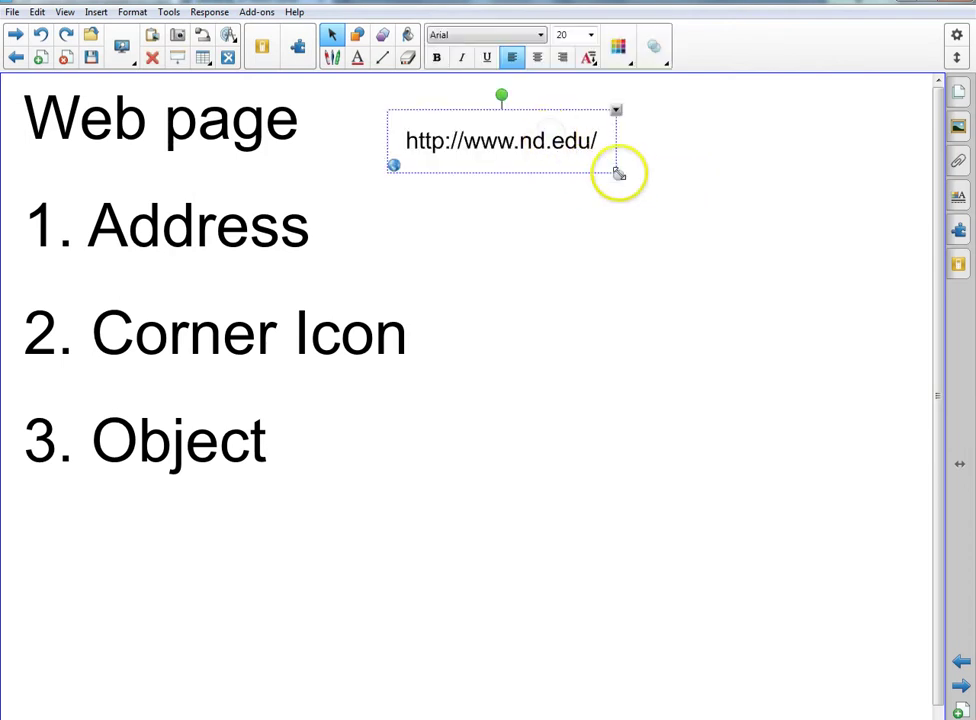
left_click_drag(619, 172, 798, 232)
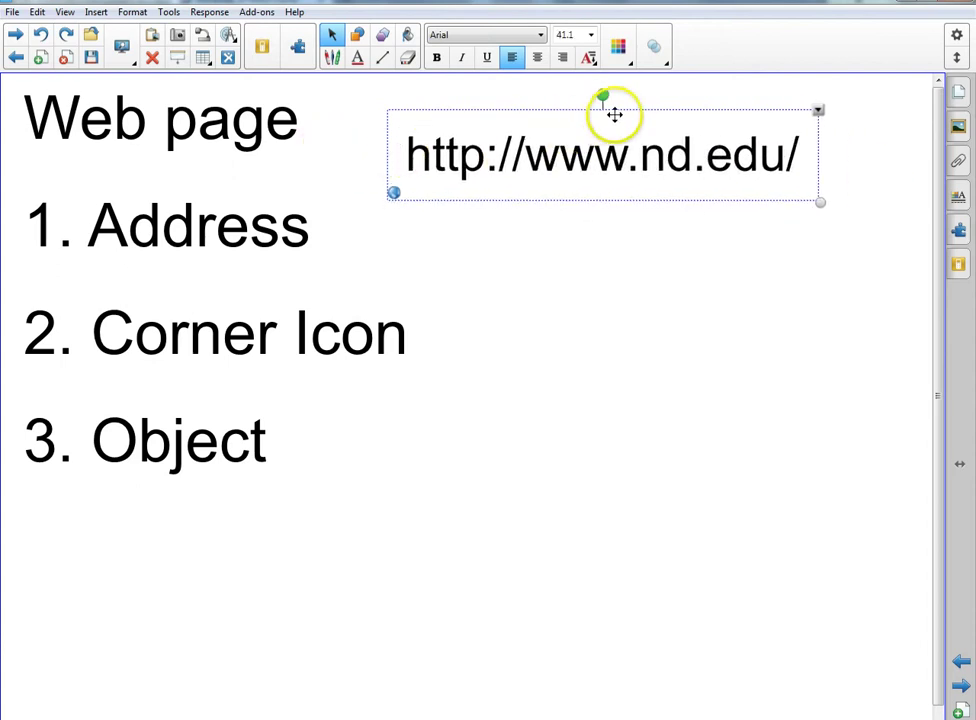
left_click_drag(614, 111, 666, 156)
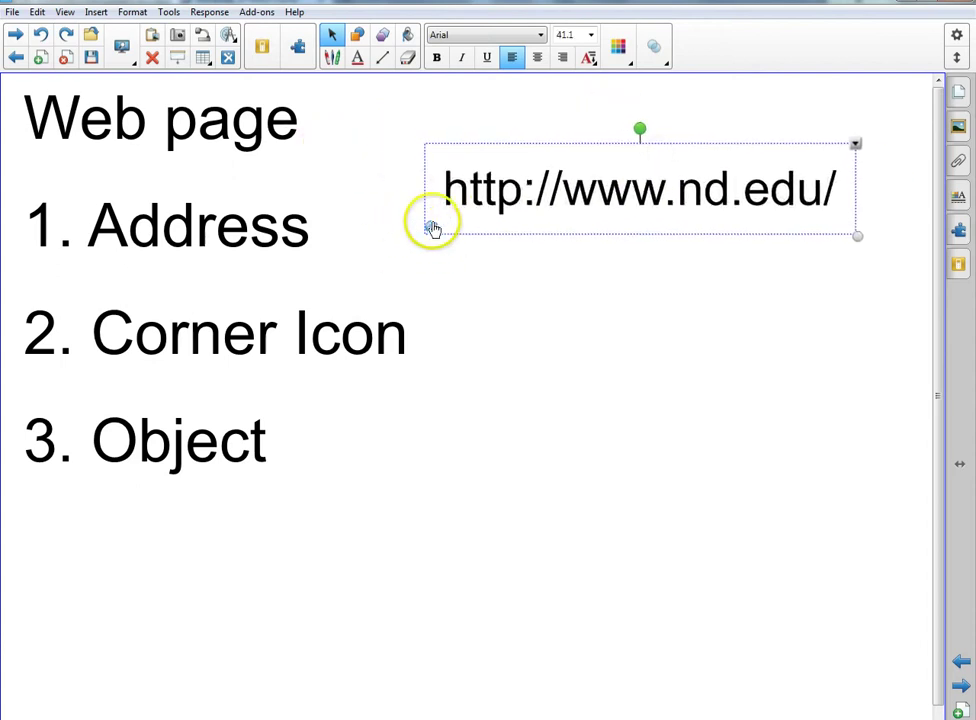
- Test the pasted address's web link, close the browser window, and move the address level with "1. Address"
left_click(431, 230)
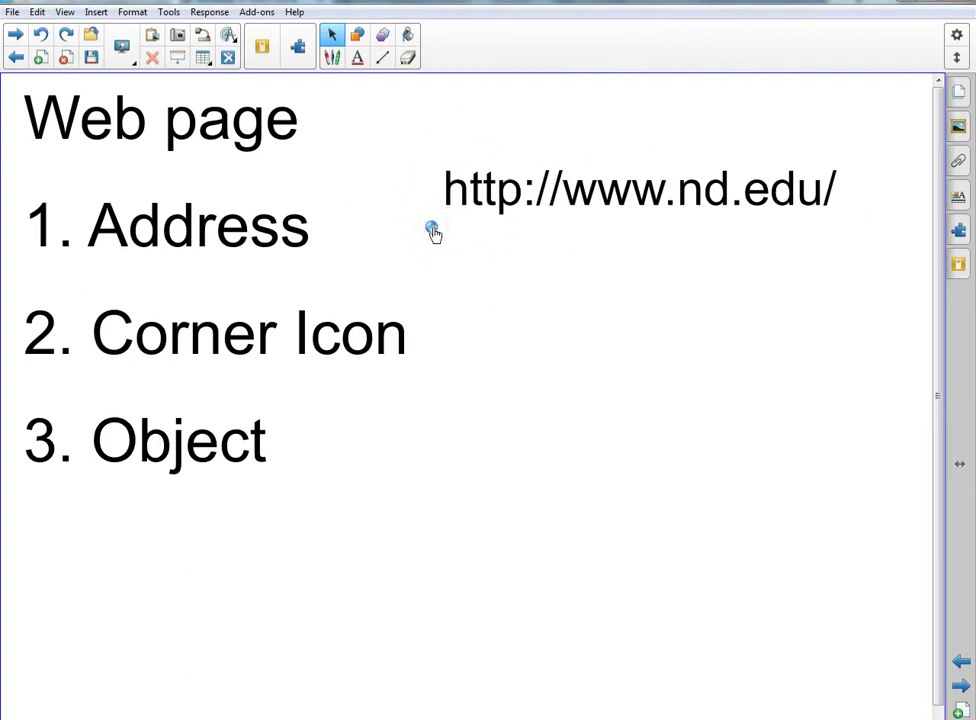
left_click(432, 230)
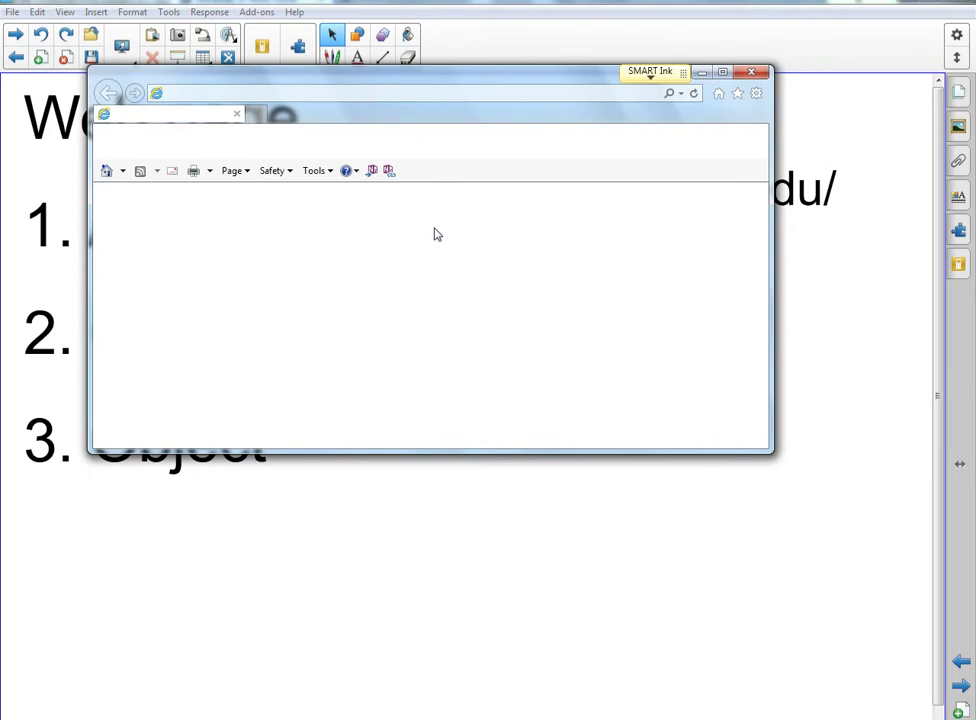
left_click(436, 234)
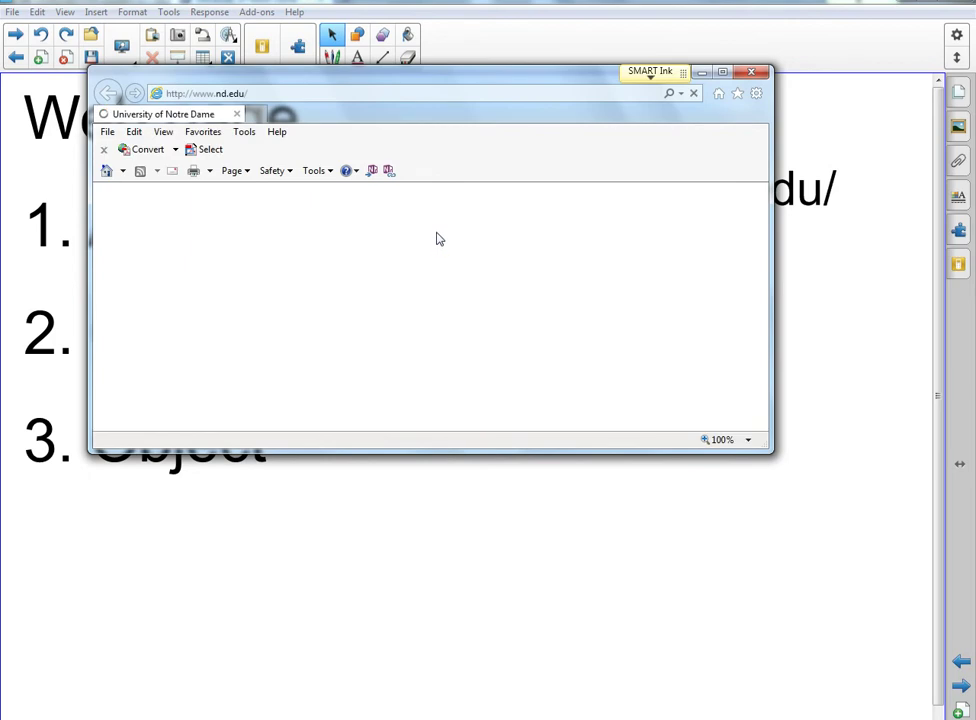
left_click(715, 230)
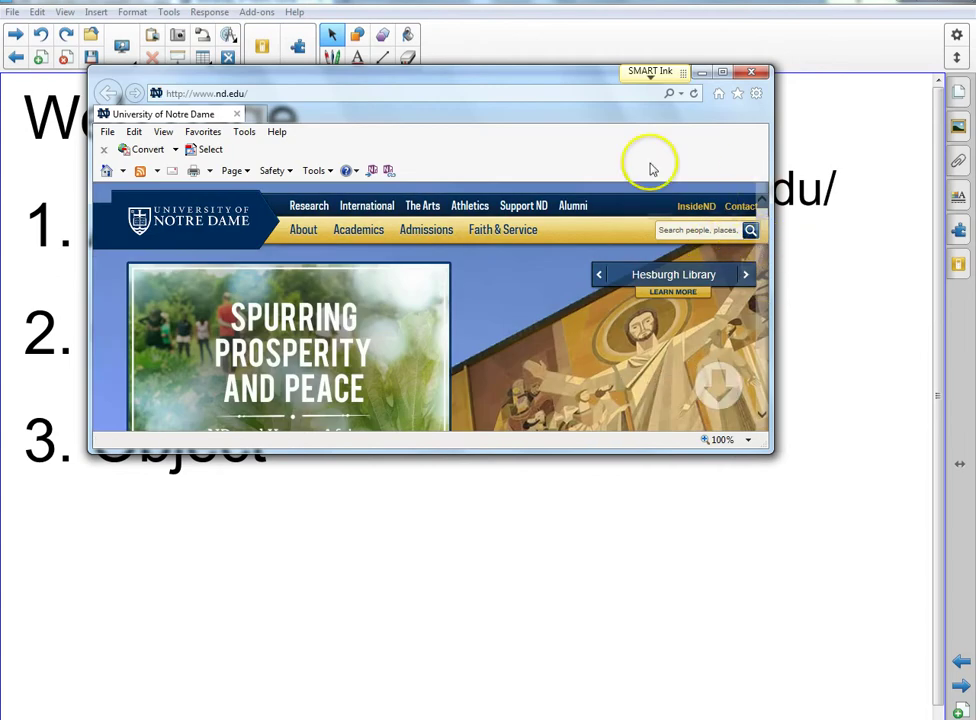
left_click(752, 72)
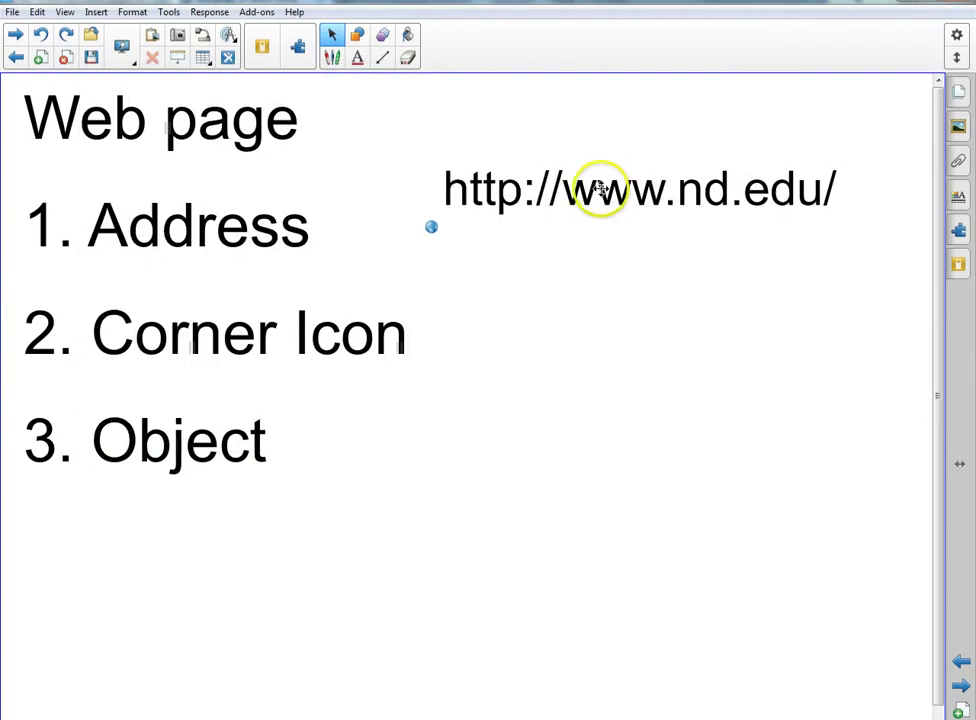
left_click_drag(599, 192, 649, 218)
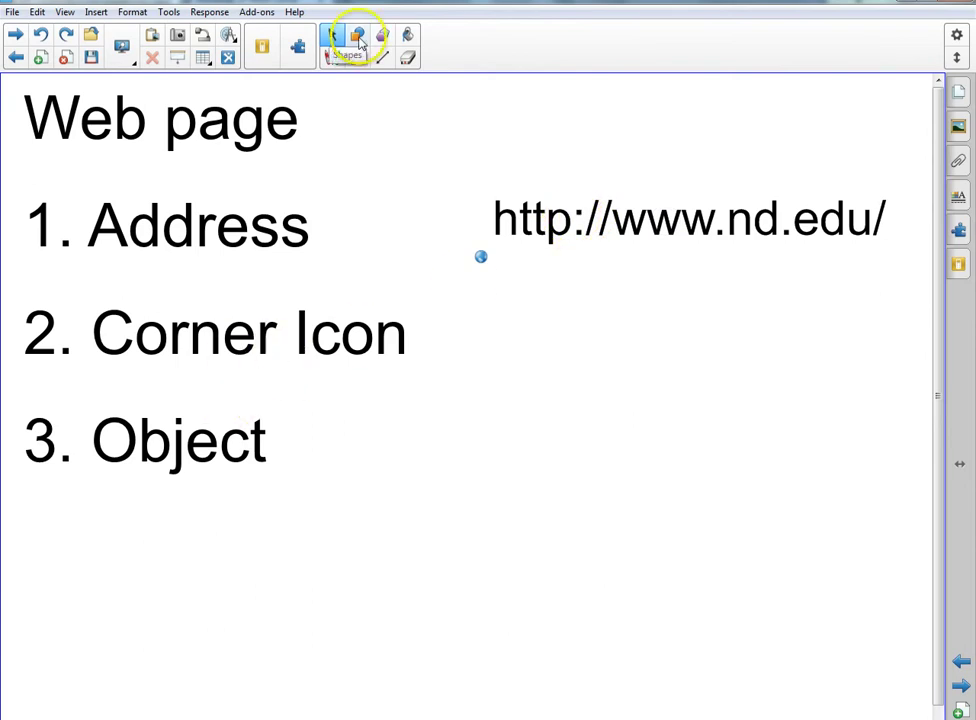
- Search the Gallery for "school" and add the red and yellow pencil picture to the page below the web address
left_click(958, 126)
double_click(804, 84)
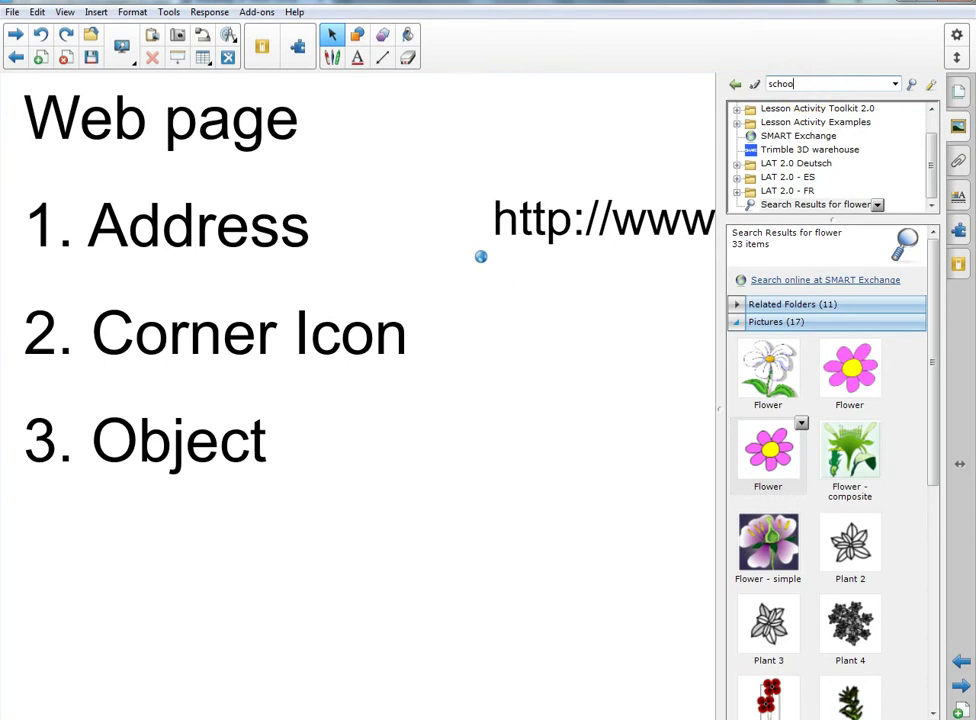
key("Return")
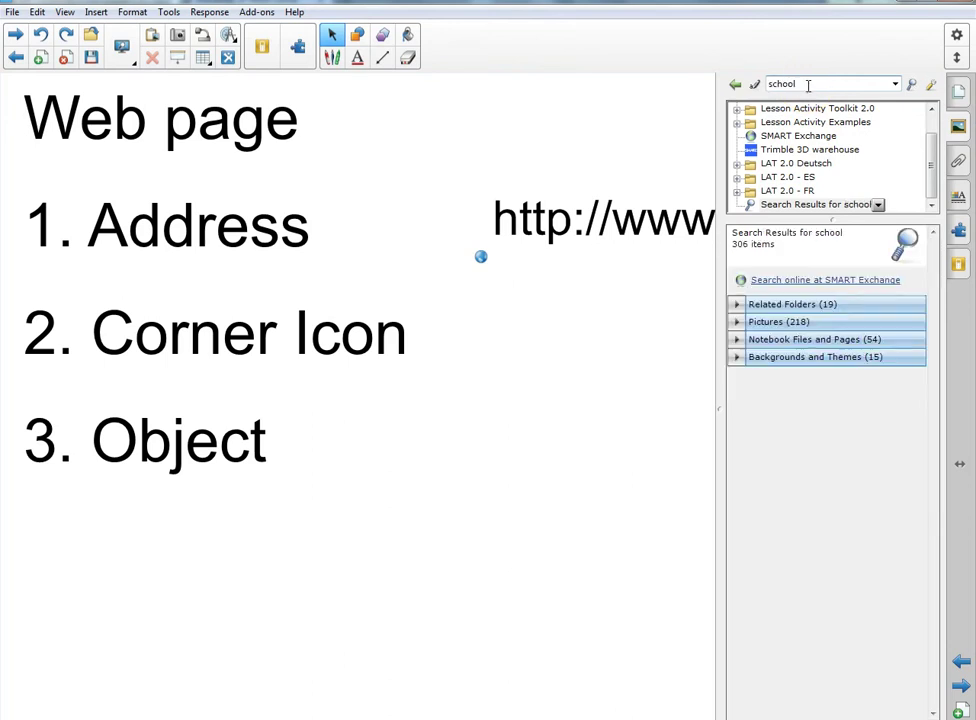
left_click(808, 325)
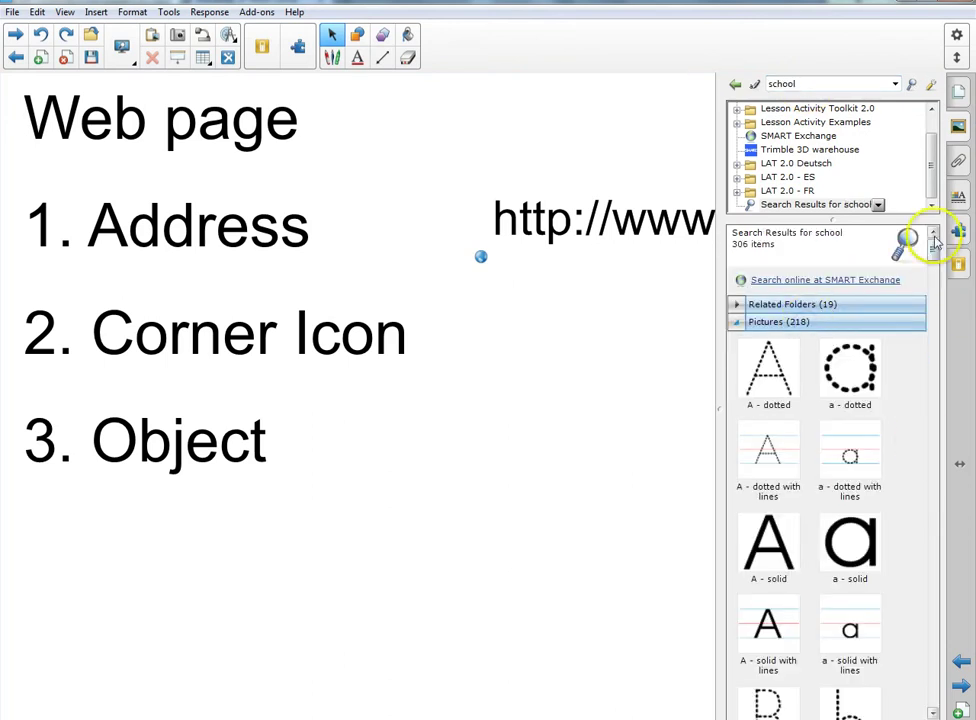
mouse_move(934, 246)
left_mouse_down()
mouse_move(932, 698)
mouse_move(930, 456)
mouse_move(938, 450)
mouse_move(950, 518)
mouse_move(941, 514)
left_mouse_up()
mouse_move(850, 505)
left_mouse_down()
mouse_move(560, 388)
mouse_move(548, 372)
left_mouse_up()
left_click(526, 342)
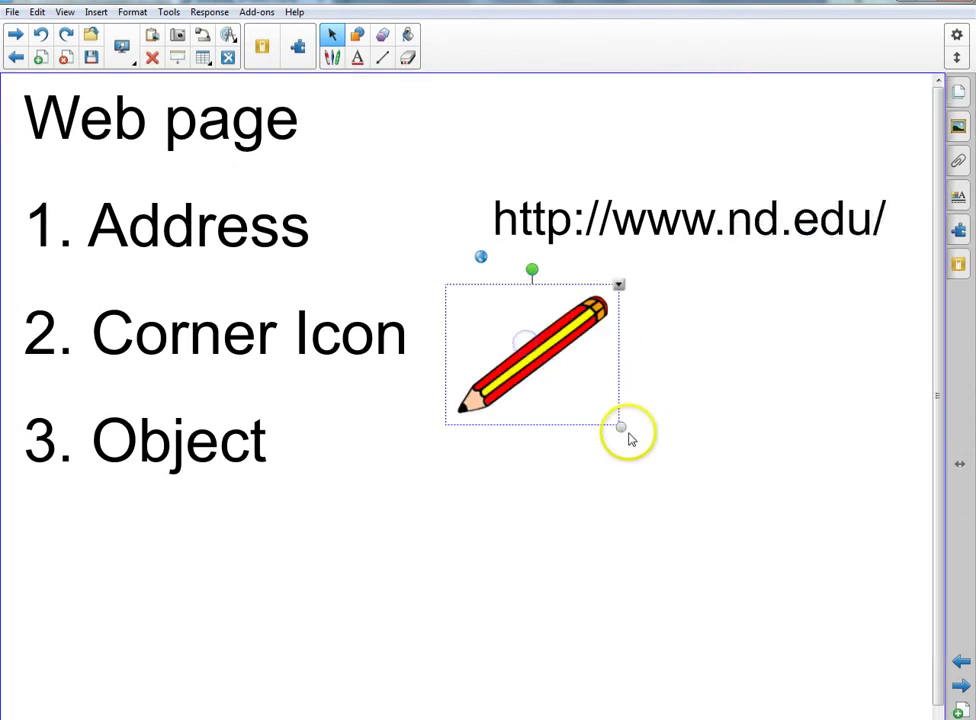
- Enlarge the pencil picture to fill the space beside the list and position it just below the web address
left_click_drag(620, 428, 885, 642)
left_click_drag(748, 432, 693, 425)
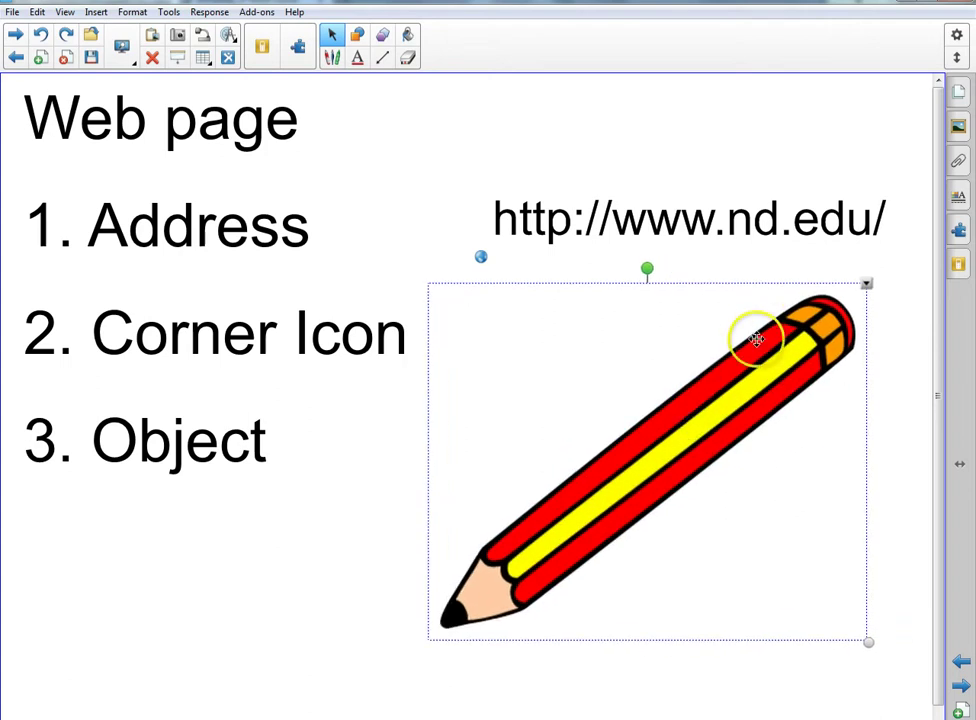
left_click_drag(728, 491, 714, 439)
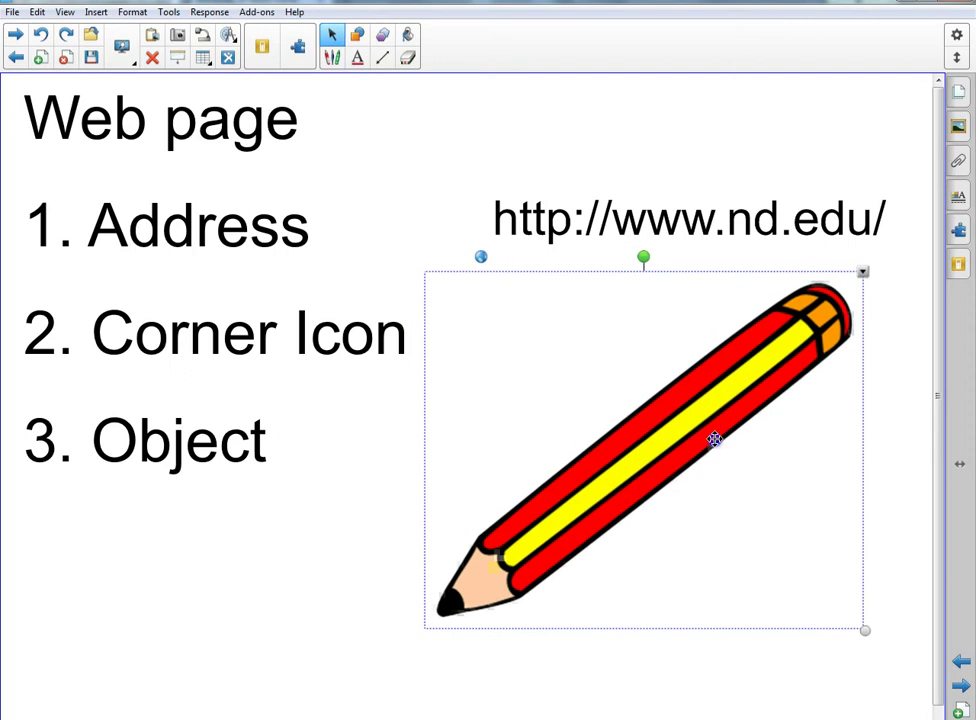
left_click(862, 272)
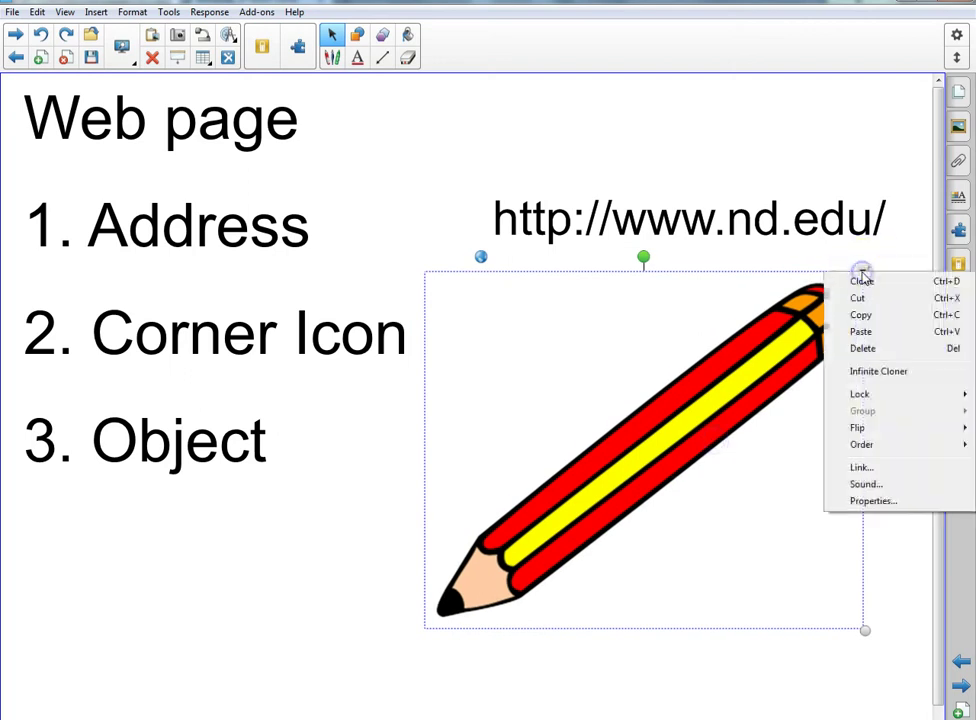
left_click(860, 467)
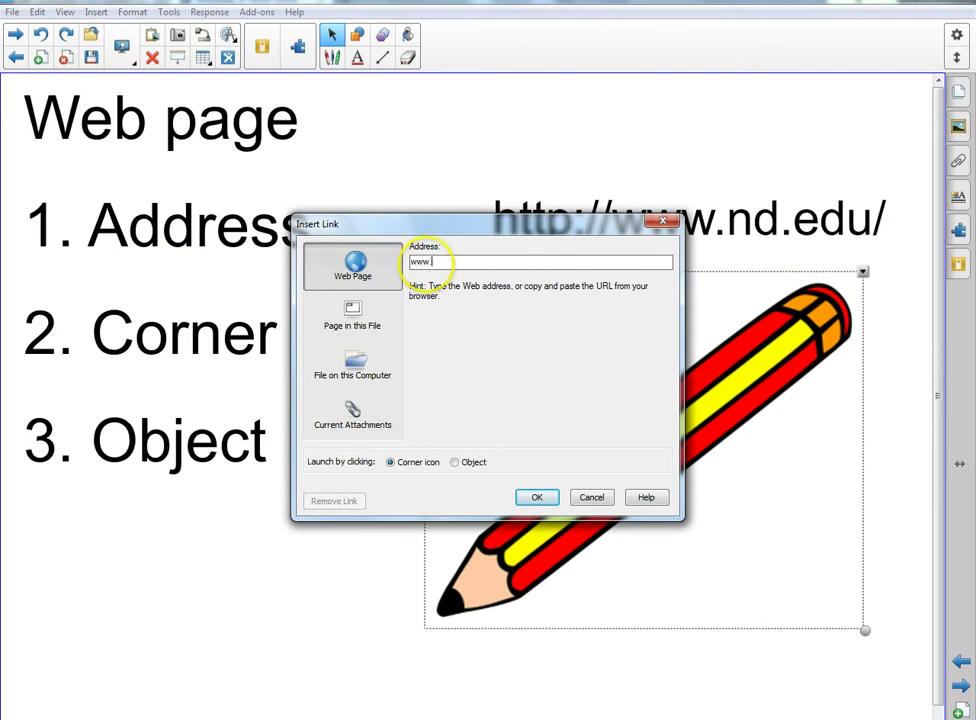
type("www.bishop.lynch.org")
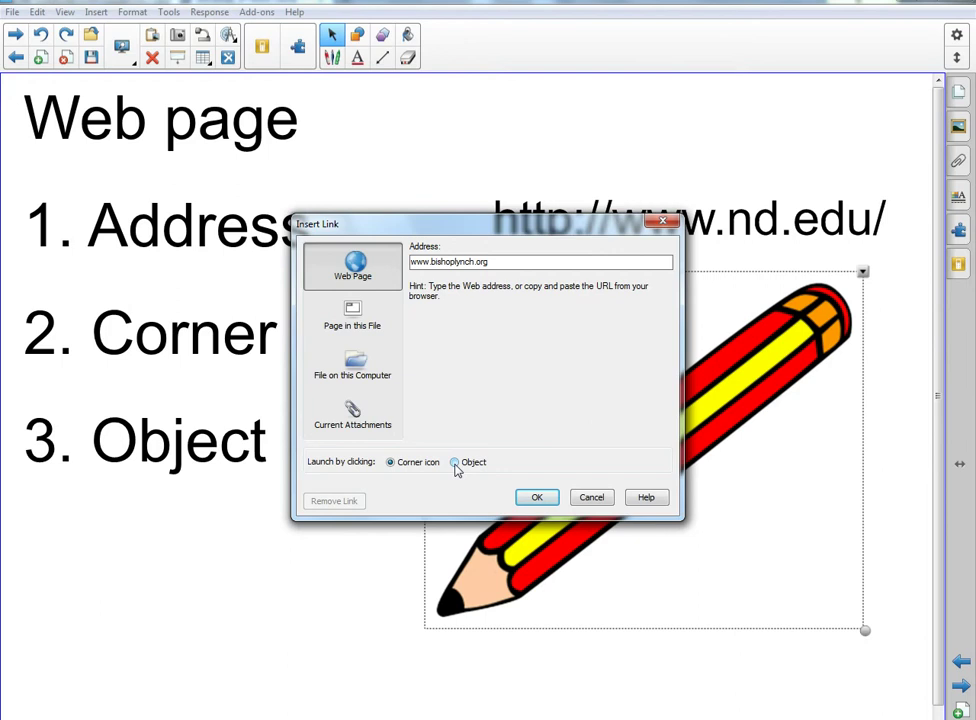
left_click(390, 465)
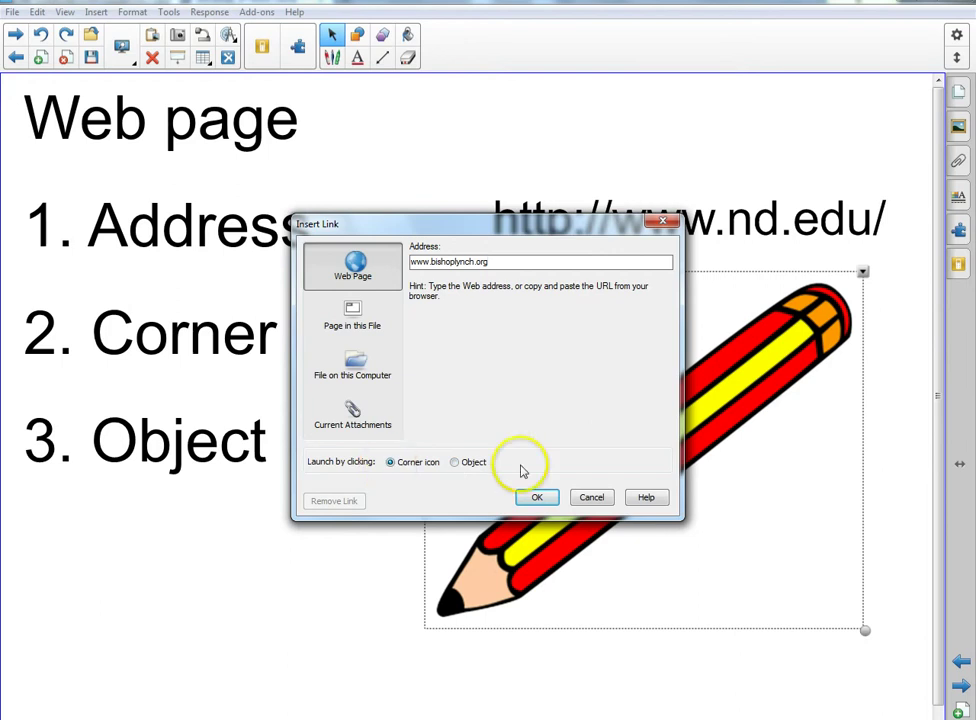
left_click(551, 498)
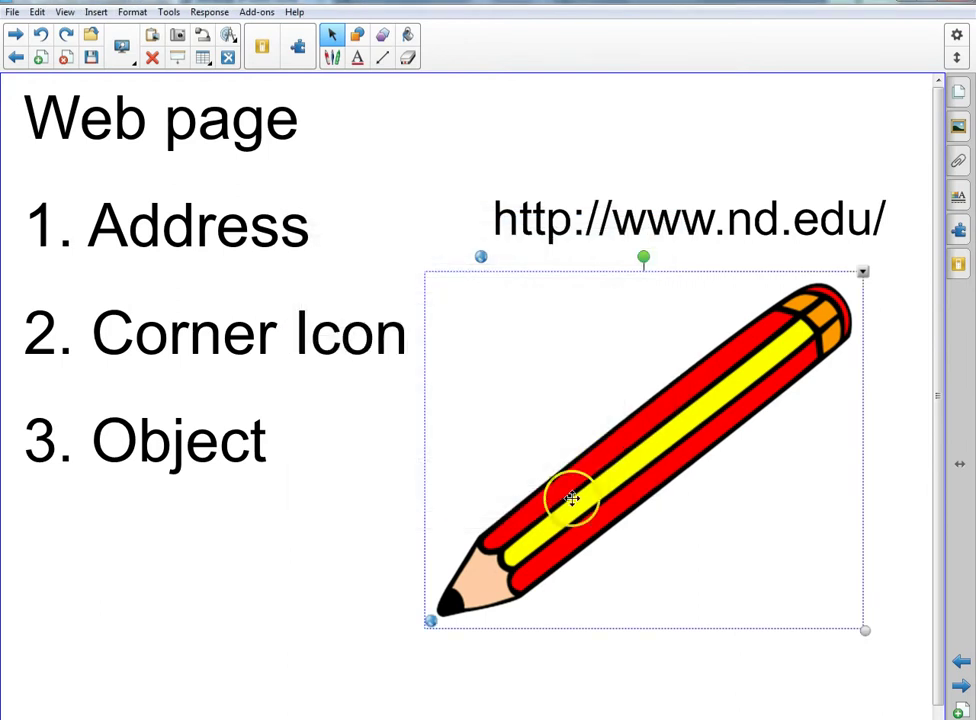
- Shrink and reposition the pencil picture under the web address, then test its corner-icon link and close the browser window
mouse_move(865, 631)
left_mouse_down()
mouse_move(563, 336)
mouse_move(542, 334)
mouse_move(904, 663)
mouse_move(766, 523)
left_mouse_up()
left_click_drag(549, 442, 604, 438)
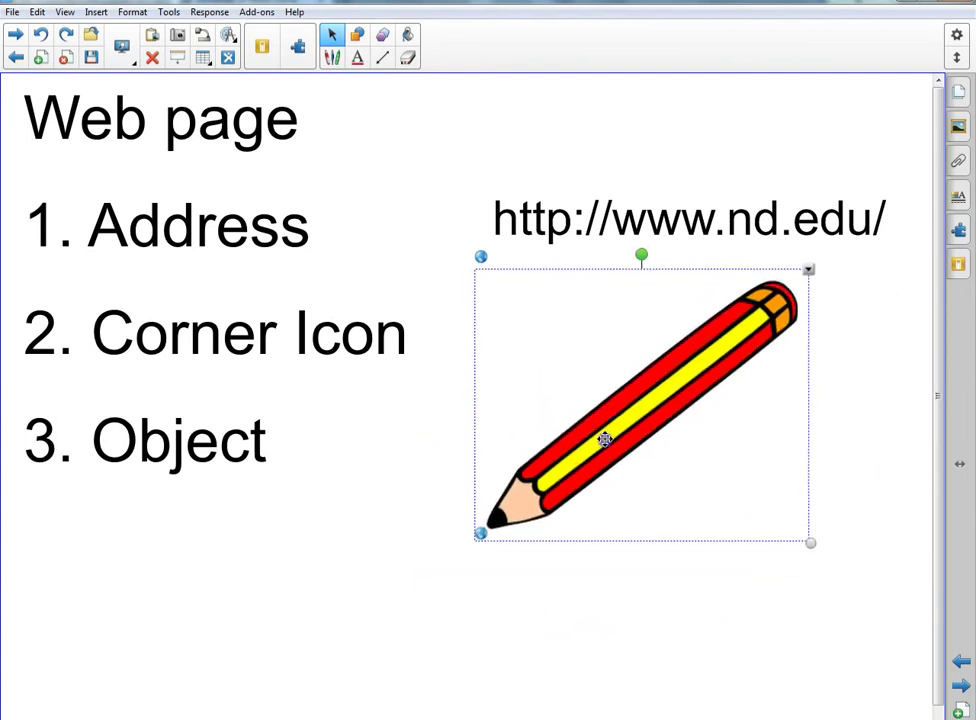
left_click(481, 537)
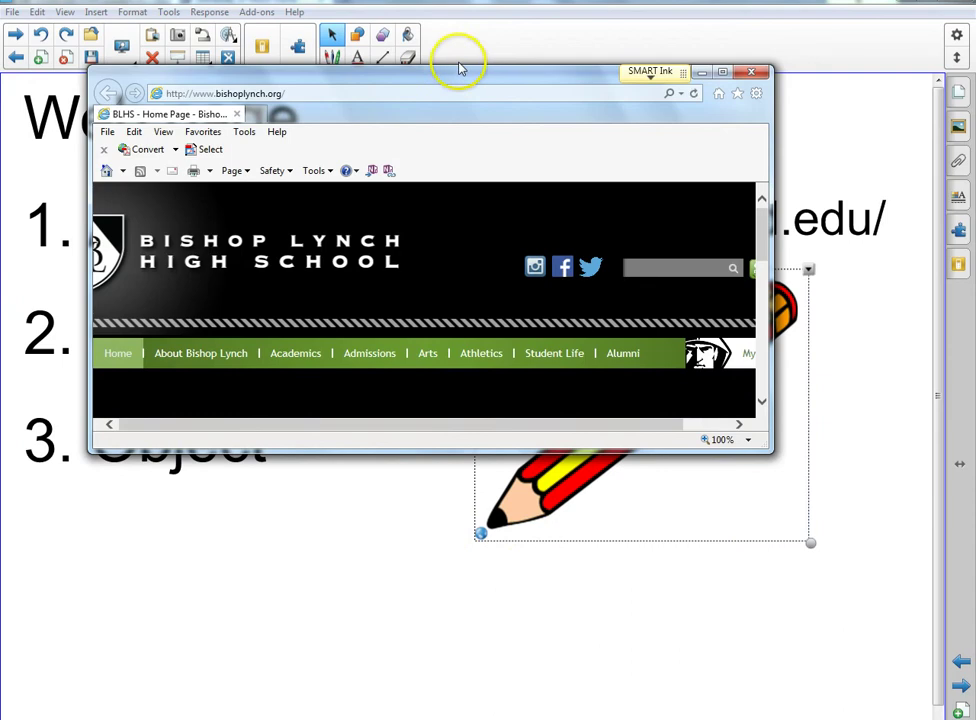
left_click(756, 80)
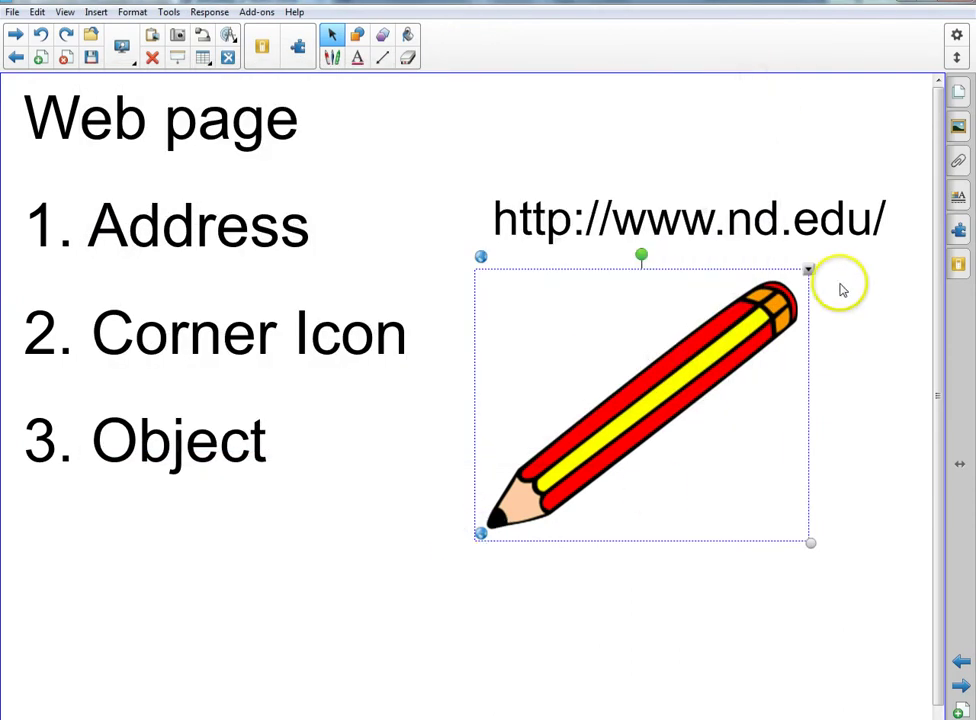
- Set the pencil picture's link to launch from the object itself, then test it and close the browser window
left_click(808, 270)
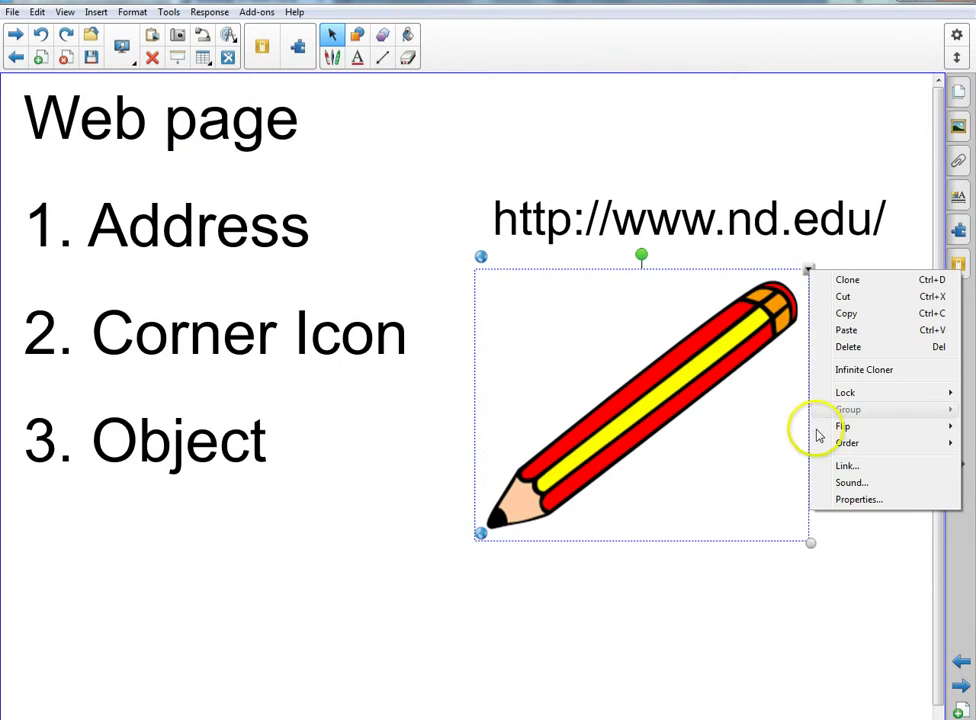
left_click(829, 472)
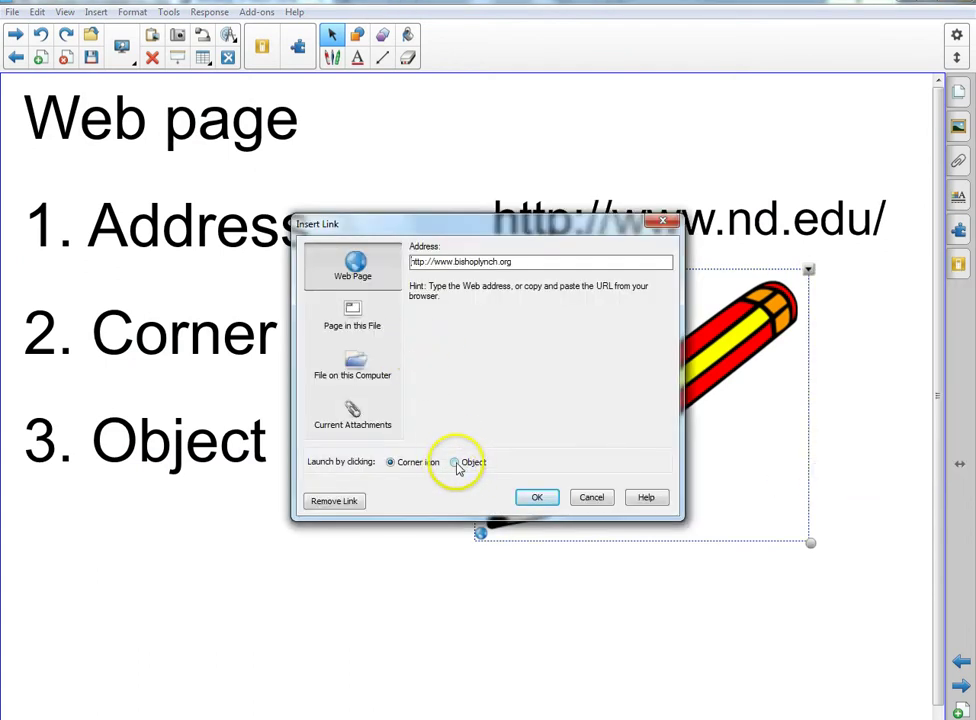
left_click(455, 463)
left_click(535, 494)
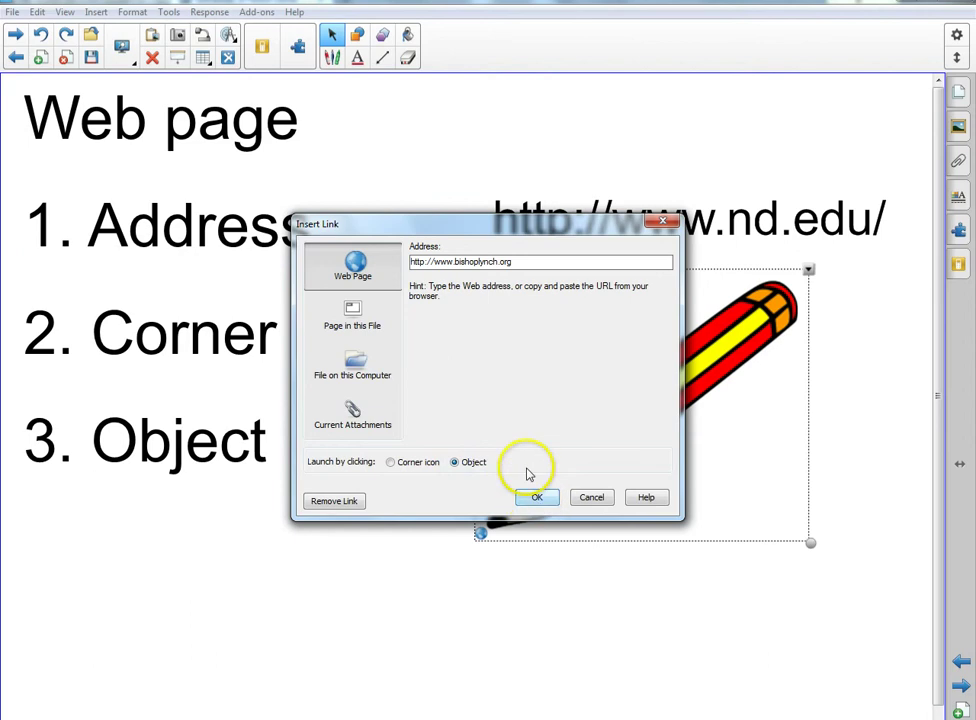
left_click(537, 497)
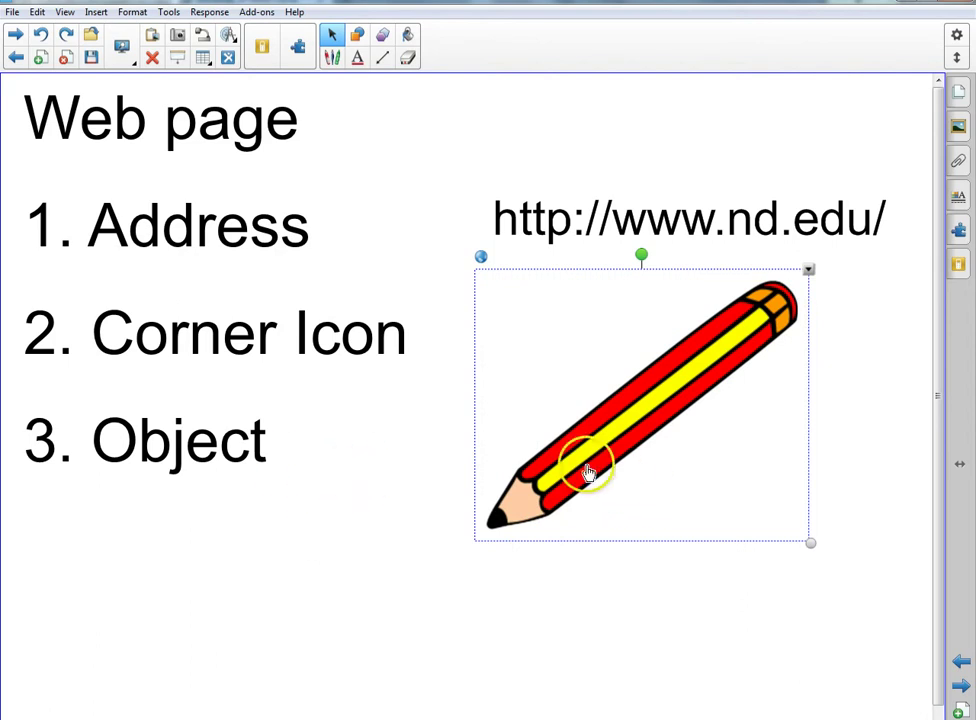
left_click(620, 432)
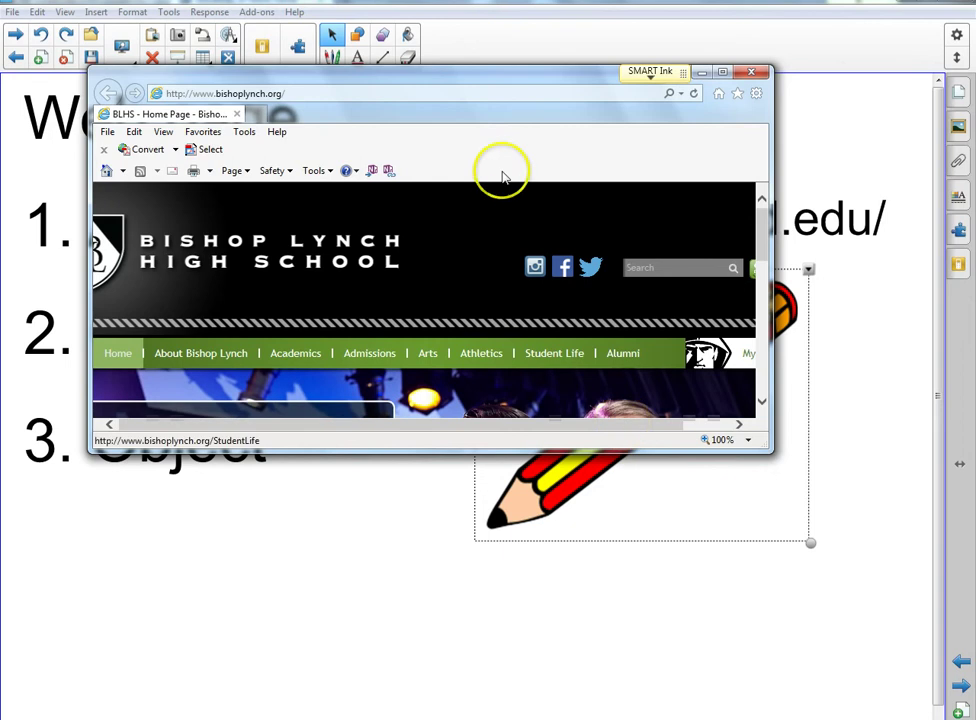
left_click(753, 73)
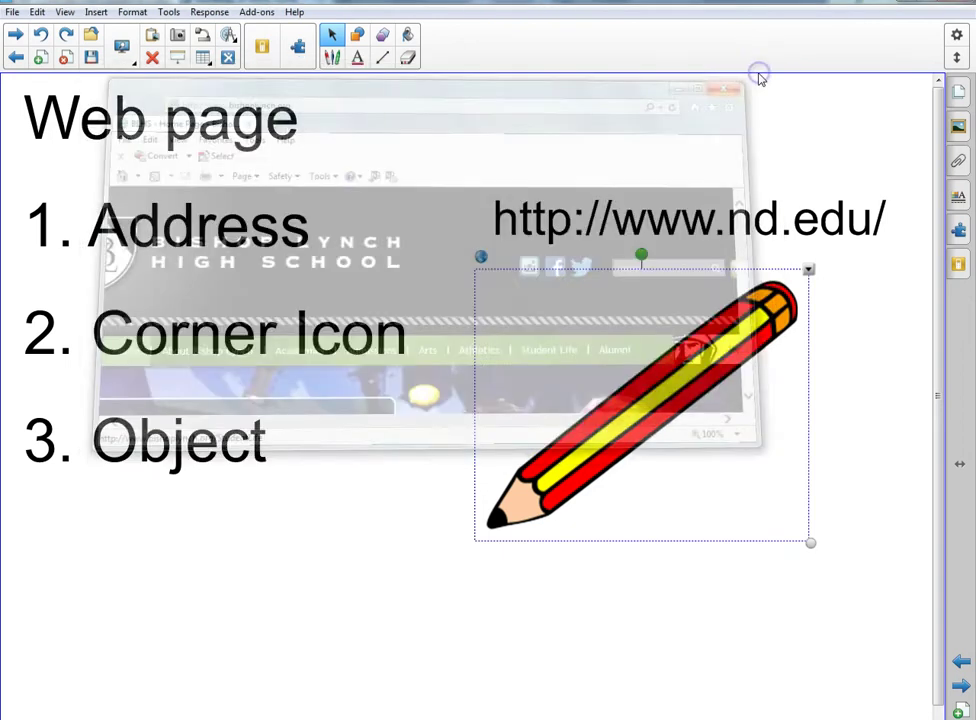
- Go to the Audio page, search the gallery for "face" and show the matching pictures
left_click(13, 34)
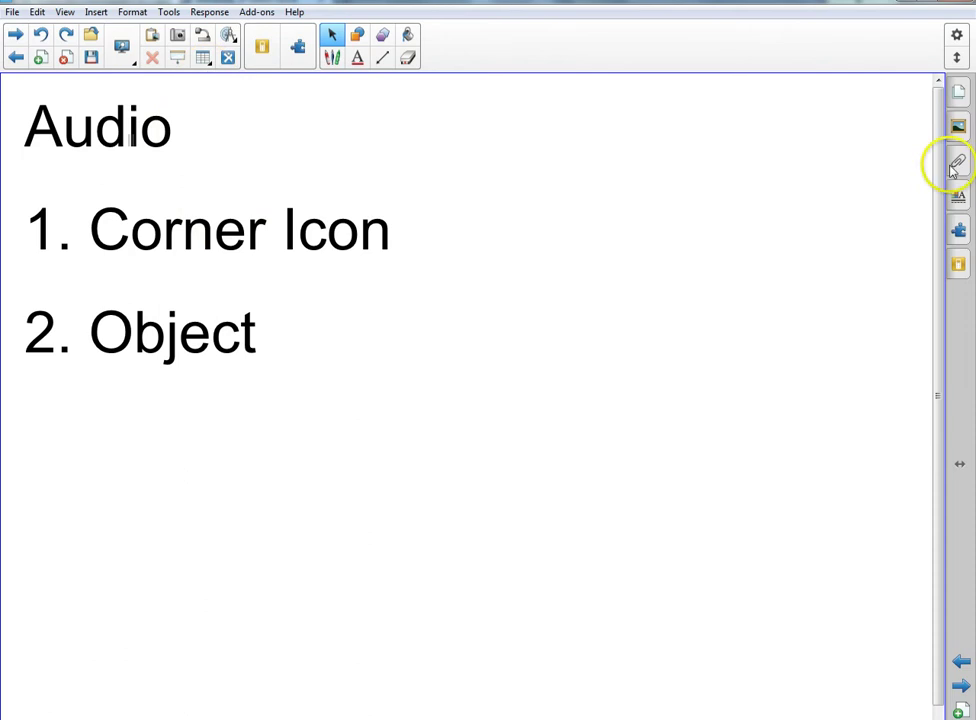
left_click(958, 126)
left_click(805, 82)
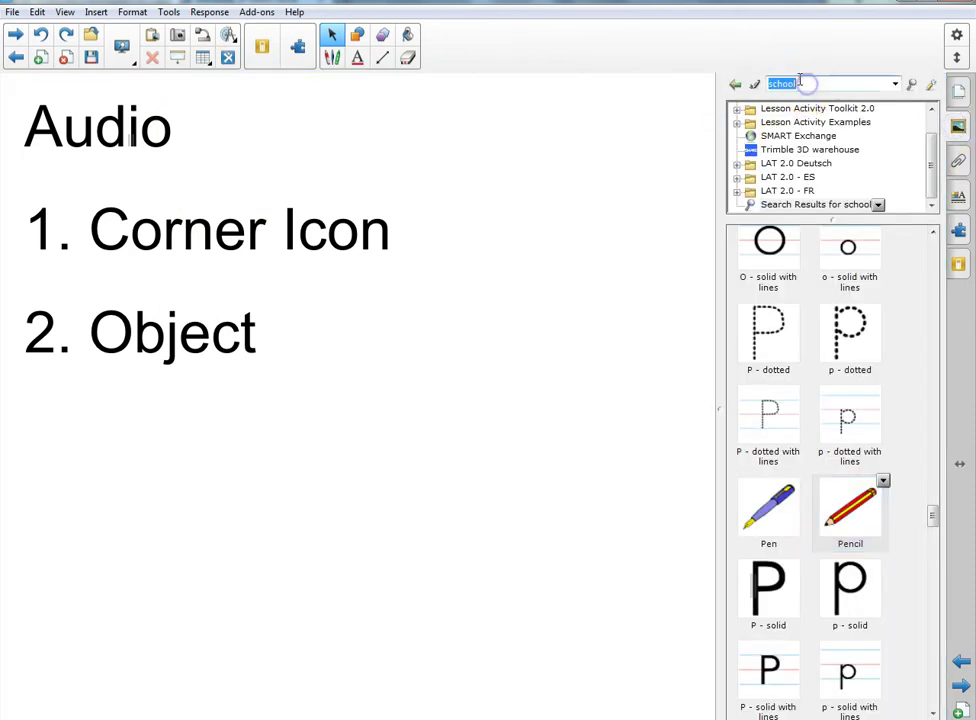
type("stop")
key("Return")
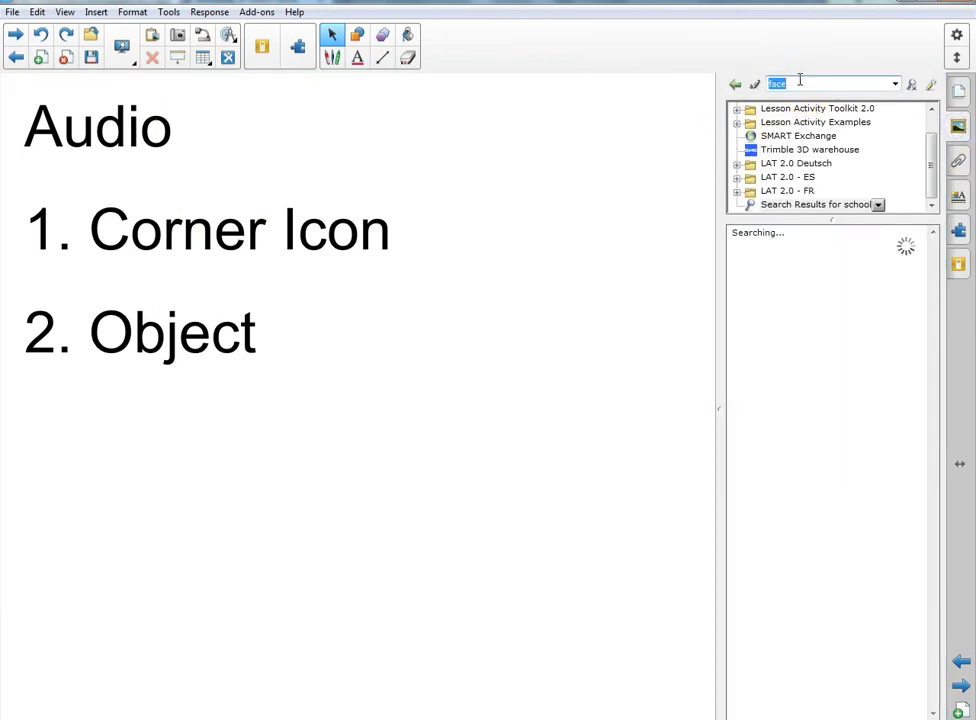
left_click(797, 324)
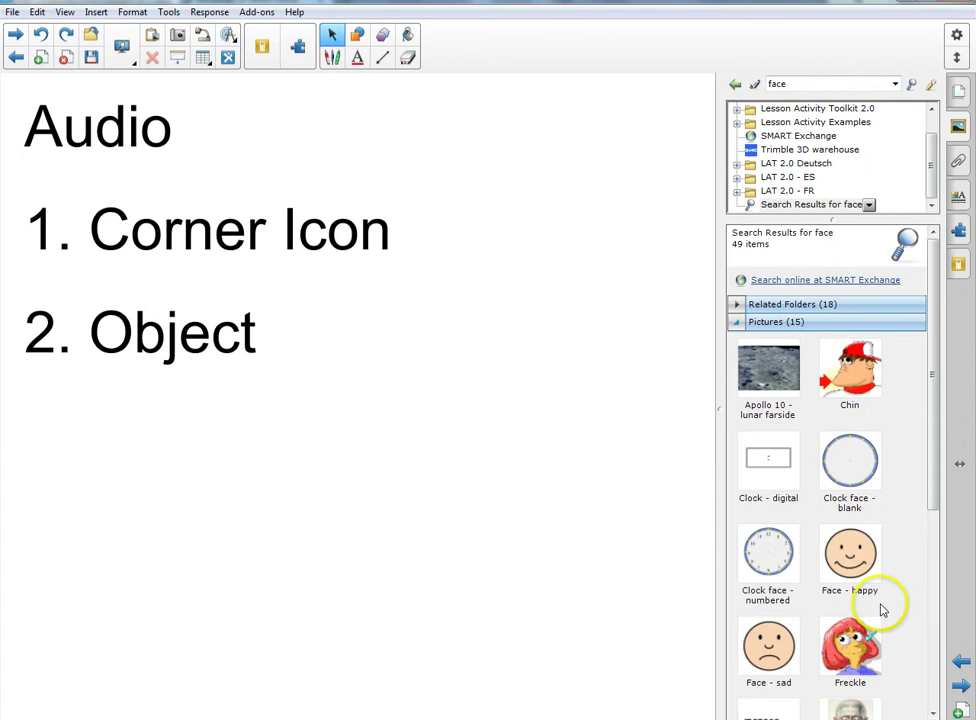
- Add the Face - happy picture to the Audio page and position it beside the Corner Icon heading
left_click_drag(849, 556, 636, 201)
left_click(673, 338)
left_click(726, 264)
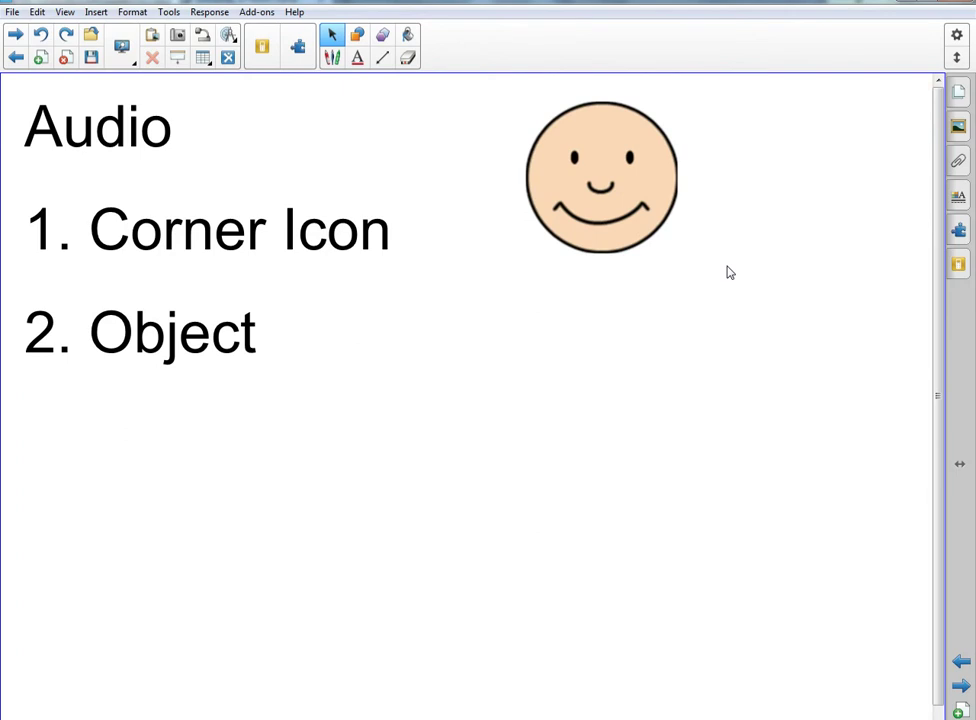
left_click_drag(654, 172, 652, 221)
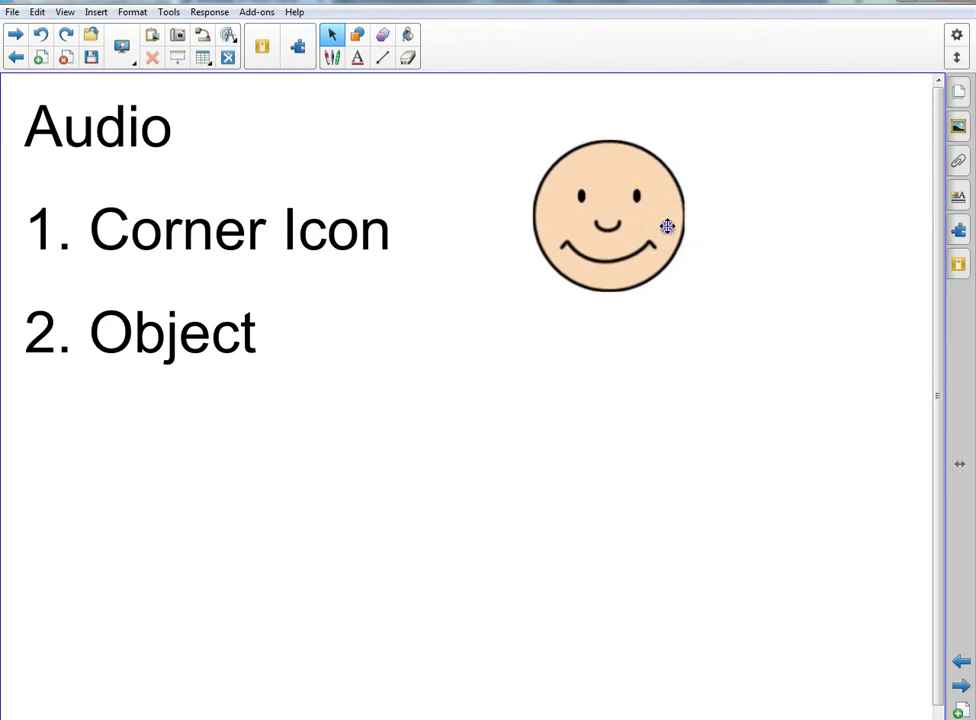
left_click(667, 226)
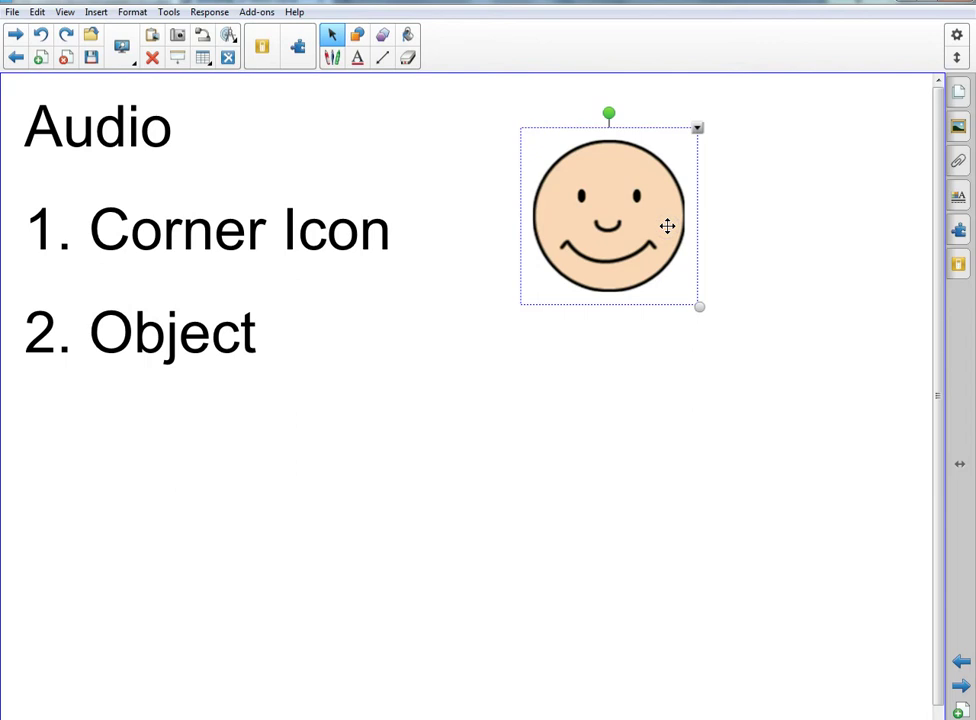
left_click(697, 131)
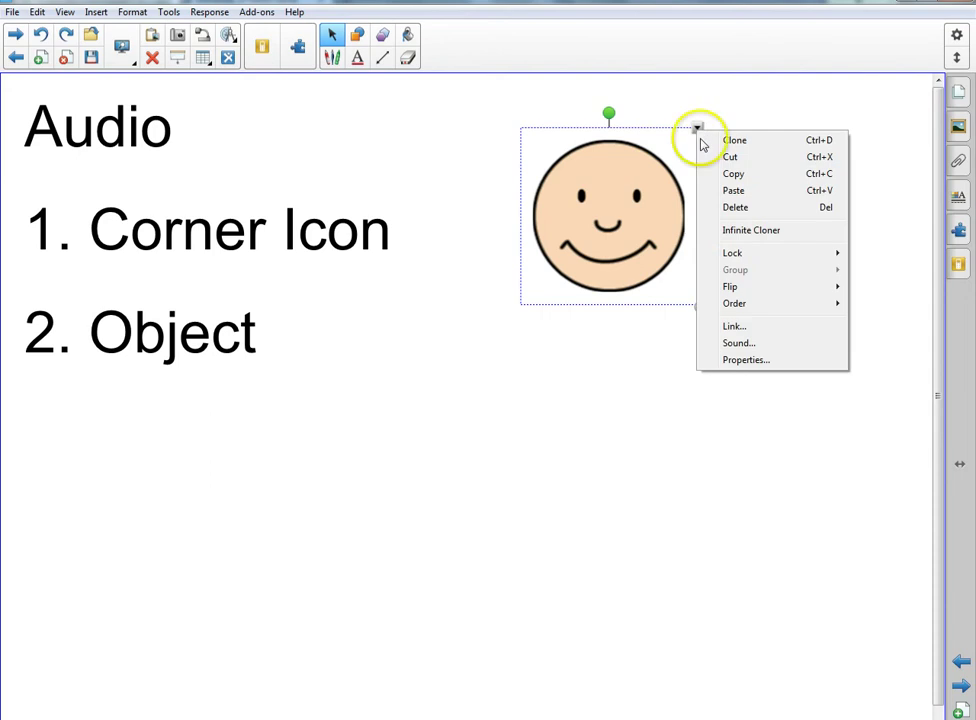
left_click(760, 326)
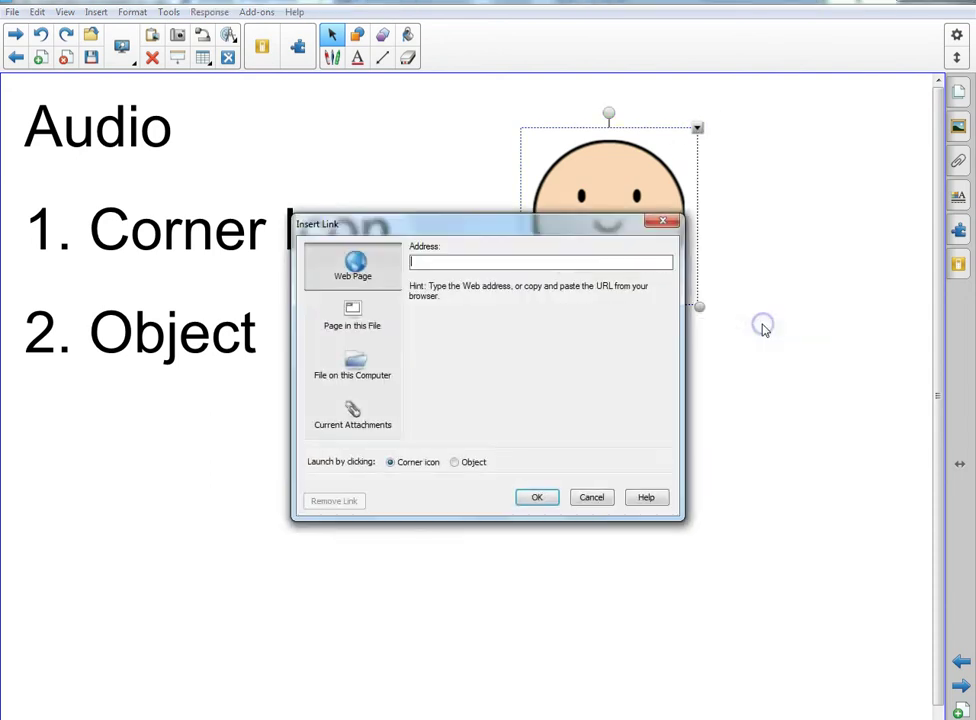
left_click(592, 497)
- Attach the Tr1_DA1_Textbook_CH1A MP3 file as a sound to the happy face, played by pressing the object
left_click(697, 131)
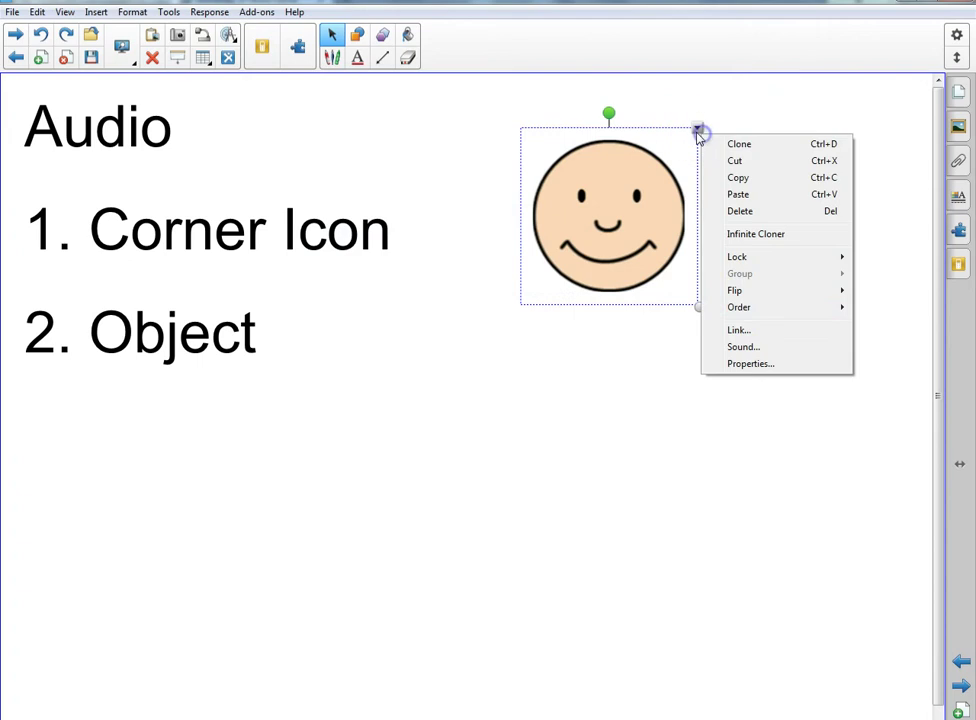
left_click(743, 347)
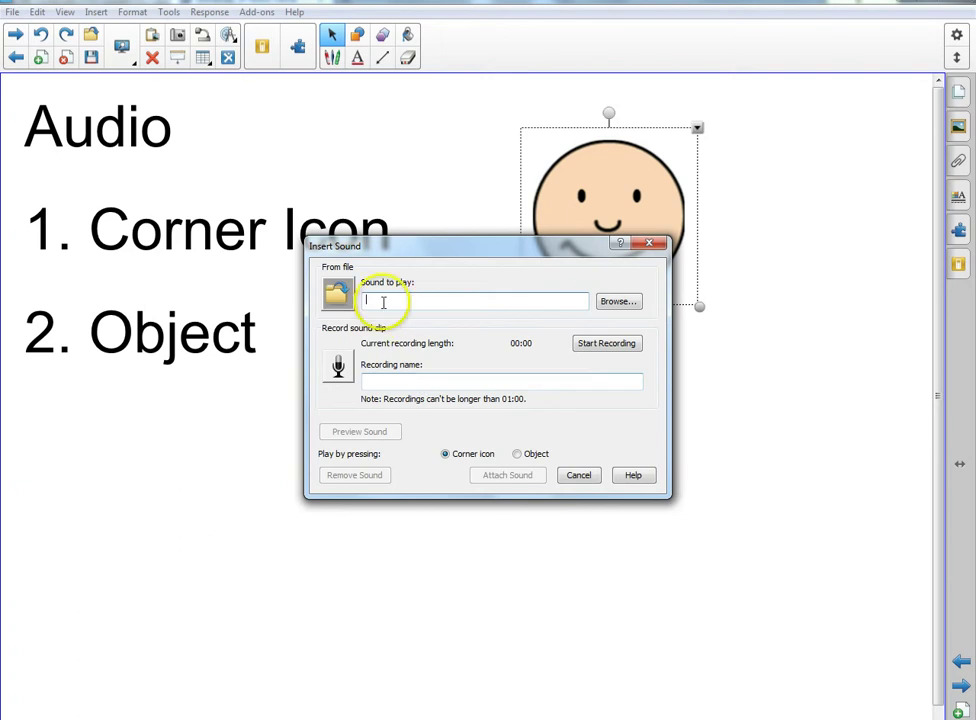
left_click(616, 304)
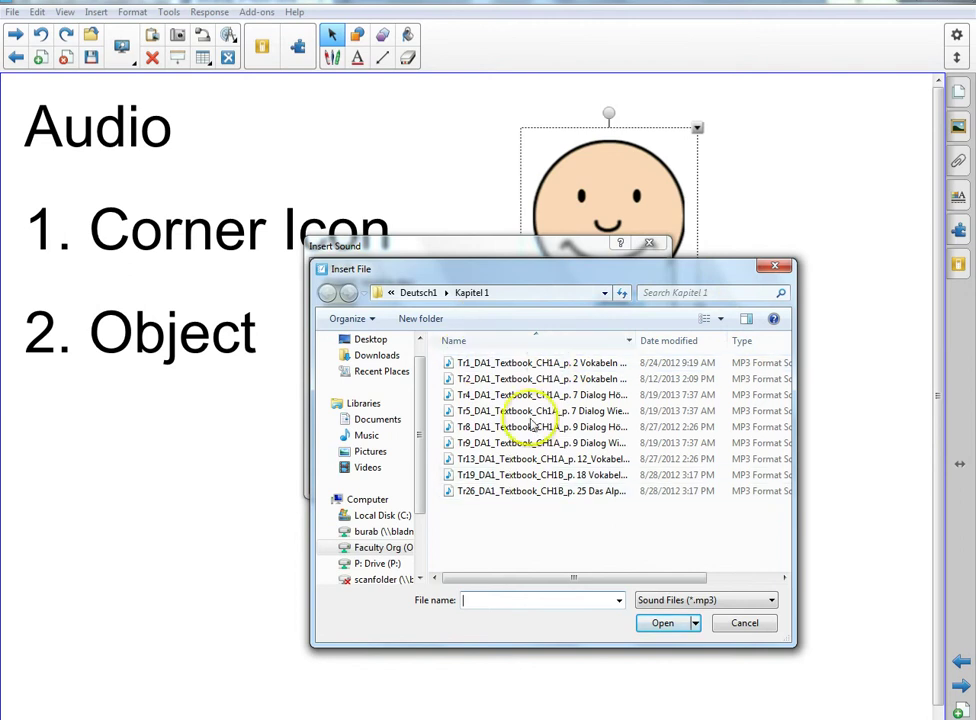
double_click(555, 364)
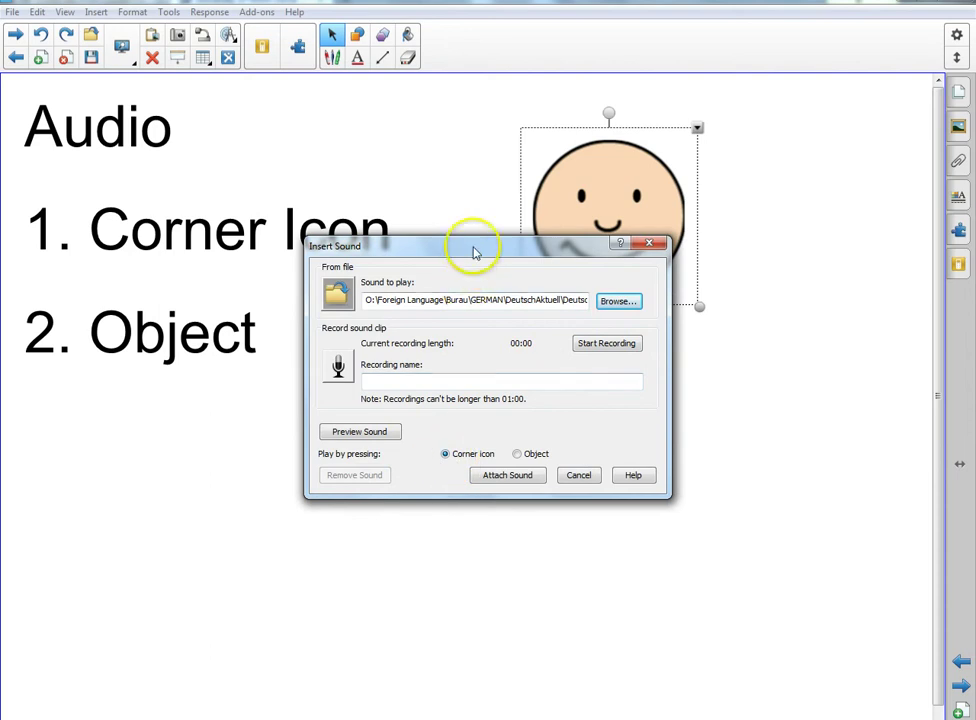
left_click_drag(475, 252, 616, 175)
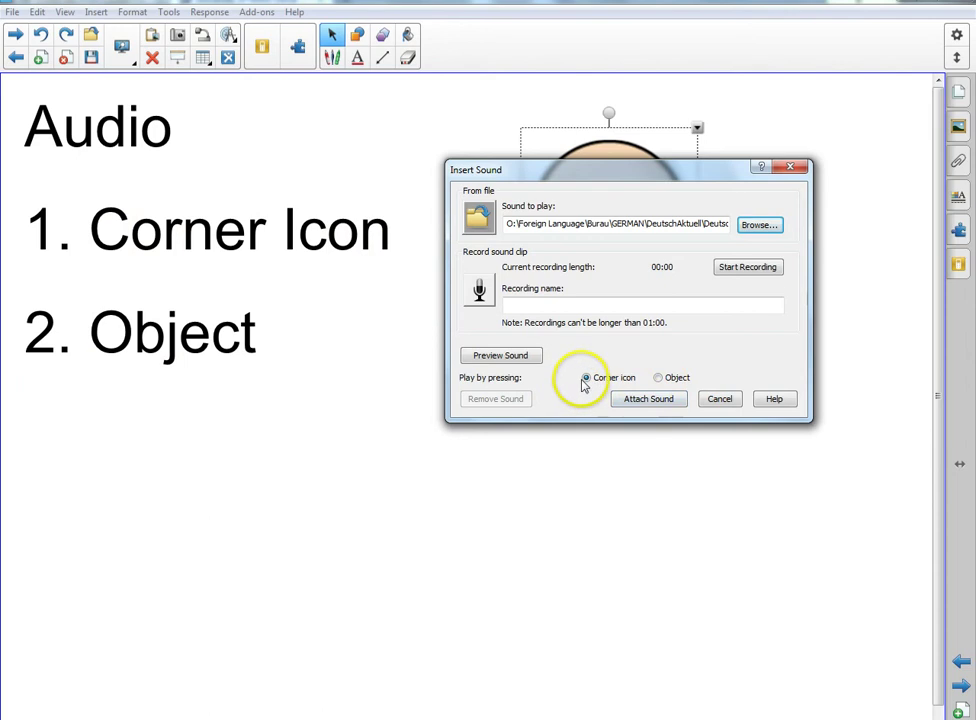
left_click(658, 378)
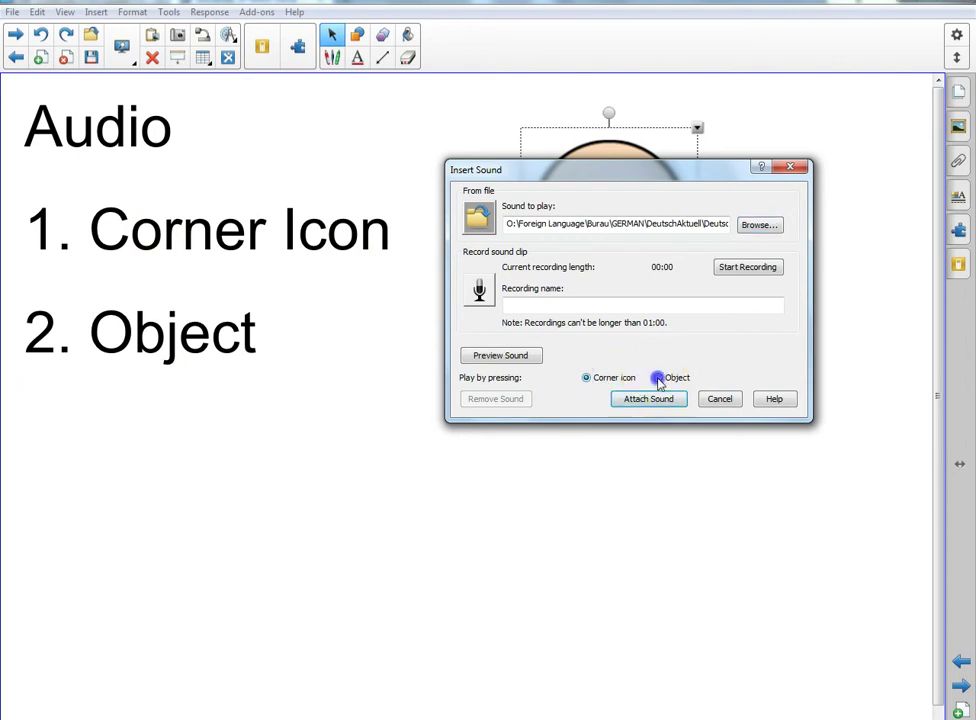
left_click(665, 405)
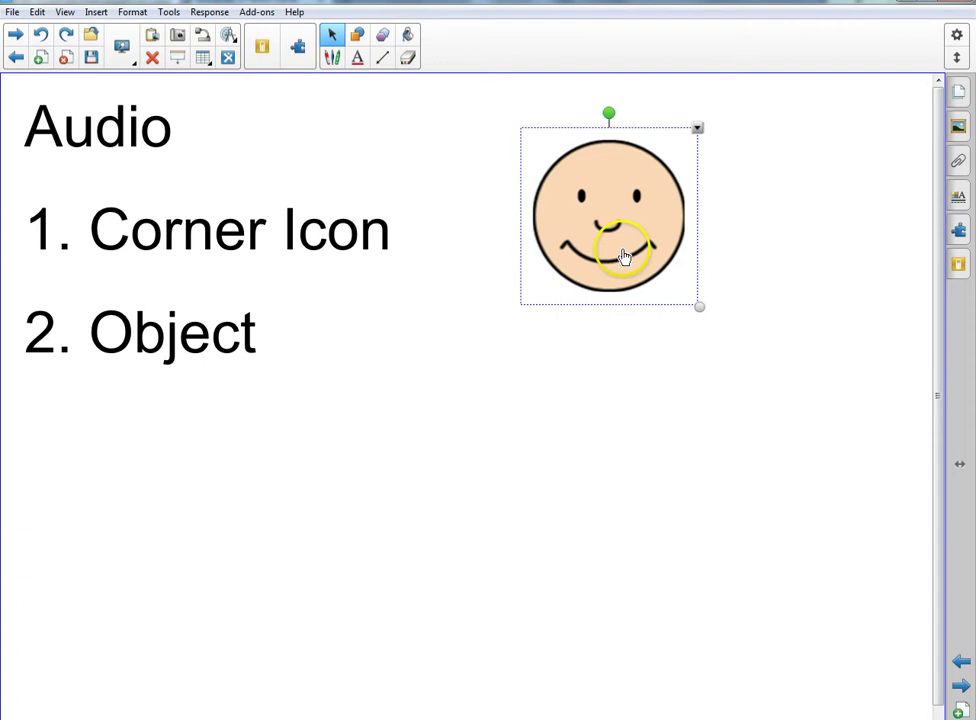
- Adjust the computer's speaker volume and move the happy face slightly upward on the page
left_click(901, 718)
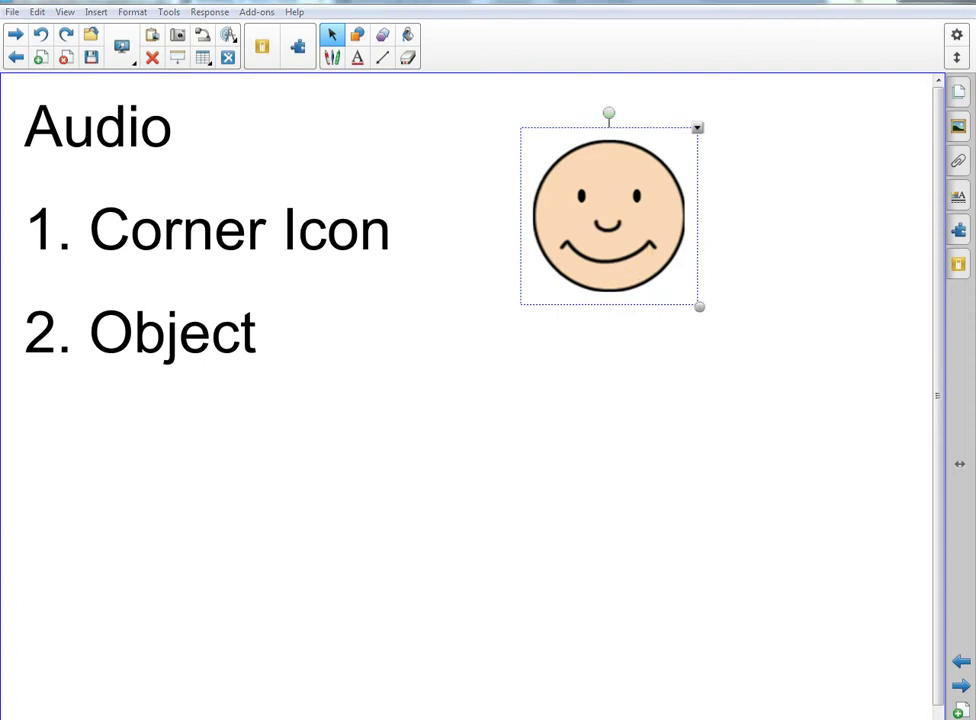
left_click_drag(872, 596, 875, 594)
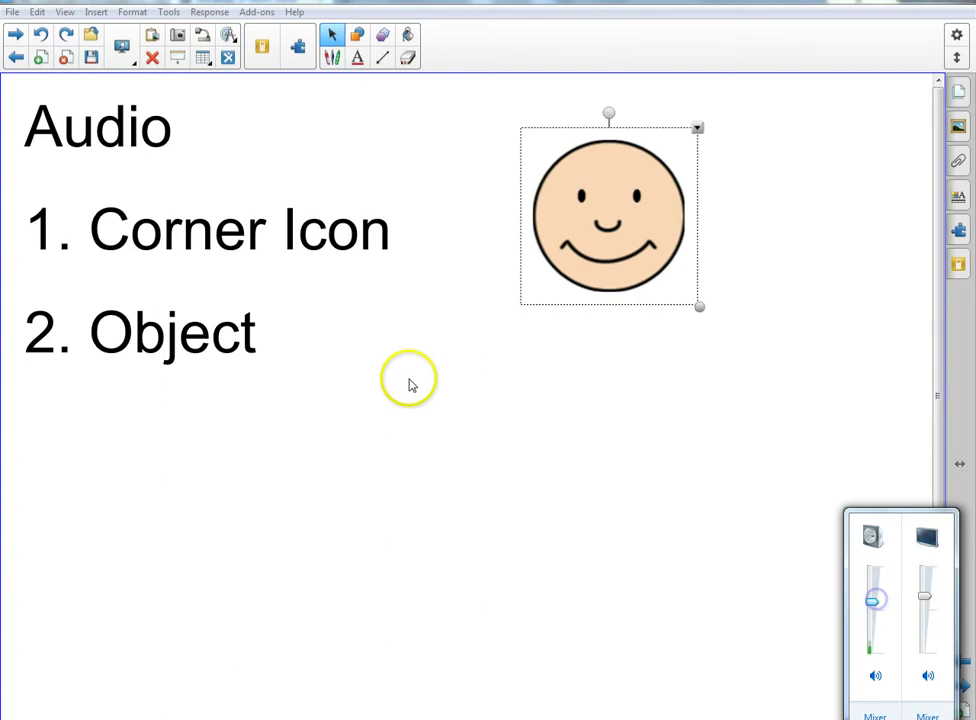
left_click(621, 397)
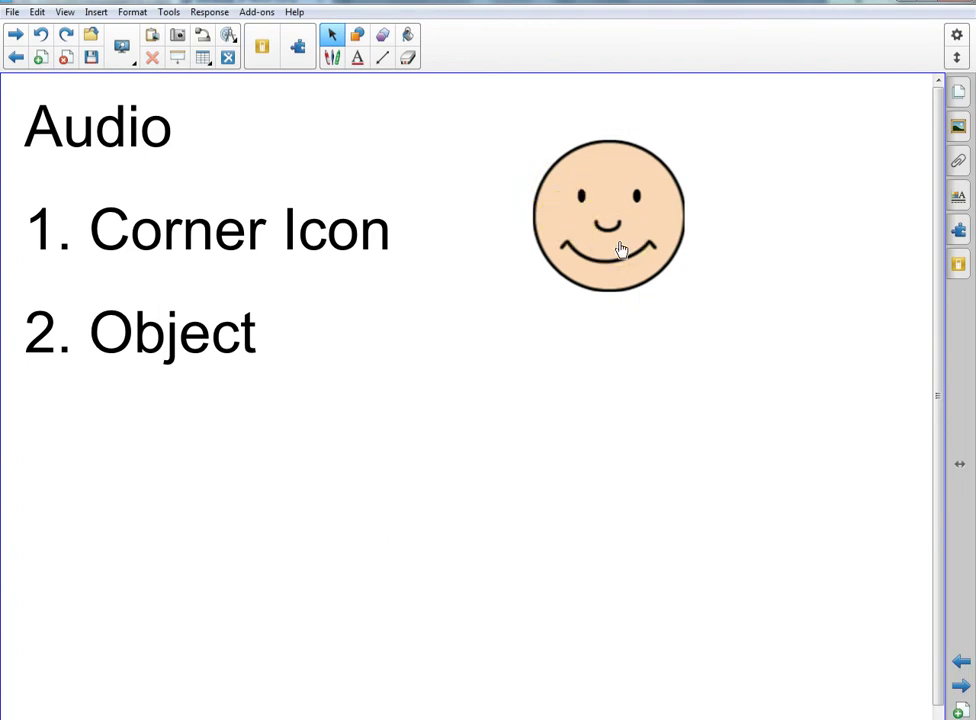
left_click(687, 250)
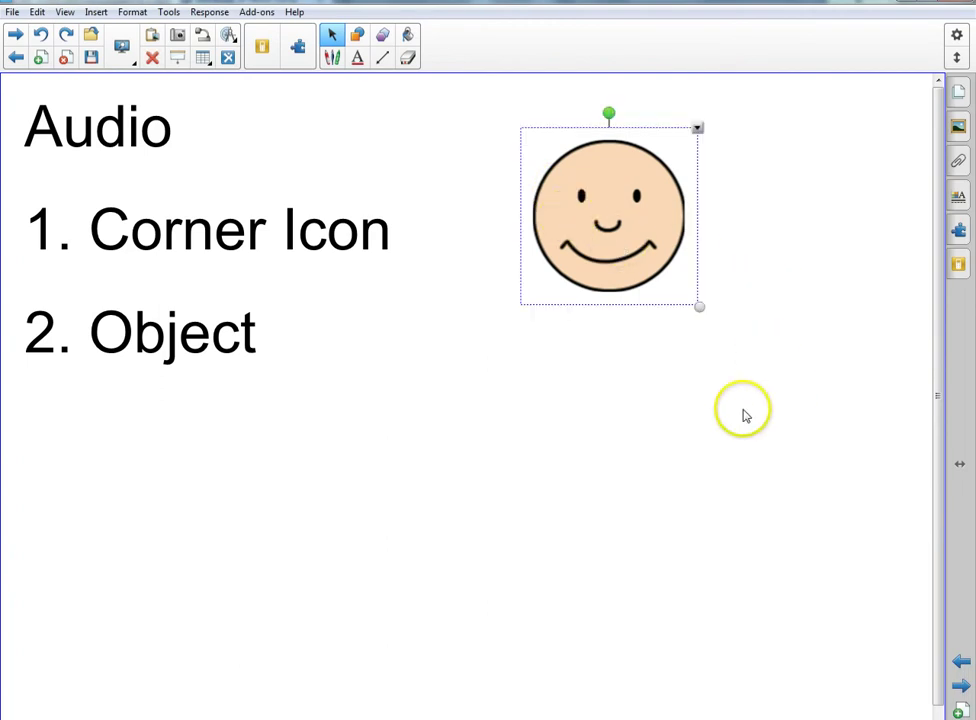
mouse_move(609, 241)
left_mouse_down()
mouse_move(686, 299)
mouse_move(734, 290)
mouse_move(656, 220)
mouse_move(636, 226)
left_mouse_up()
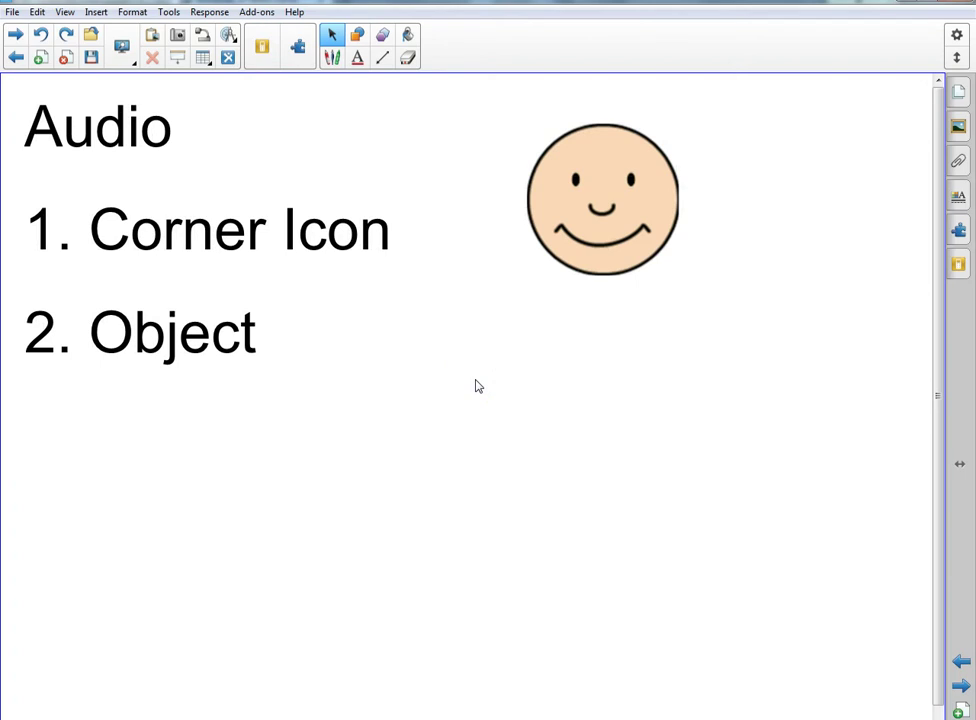
- Add the text "Librivox" to the Audio page and place it just below the Object line
left_click(357, 57)
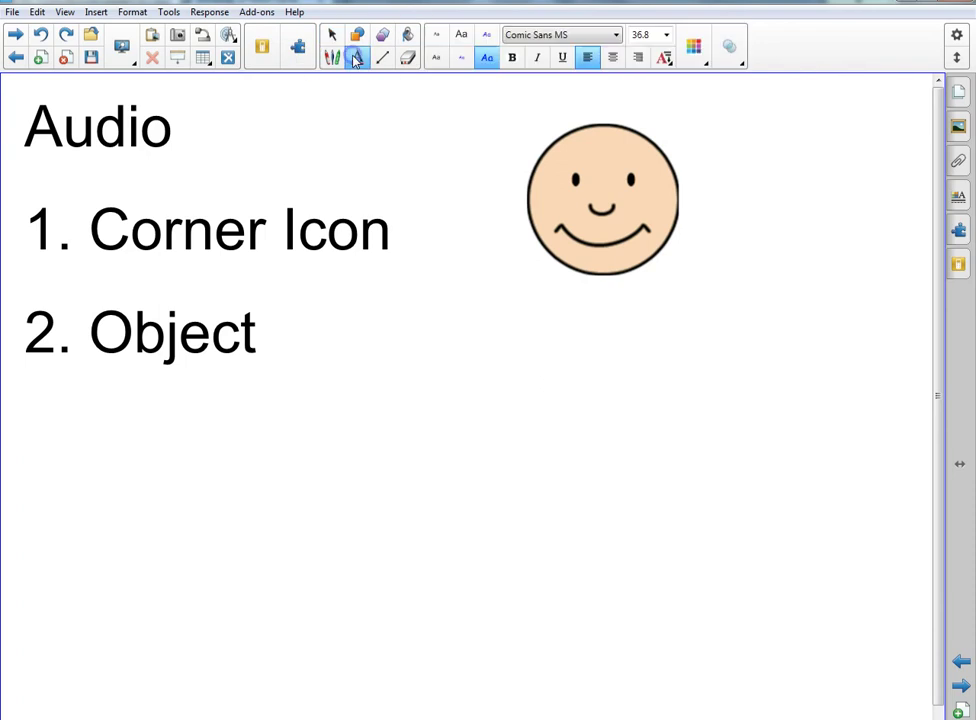
left_click(381, 635)
type("Libra")
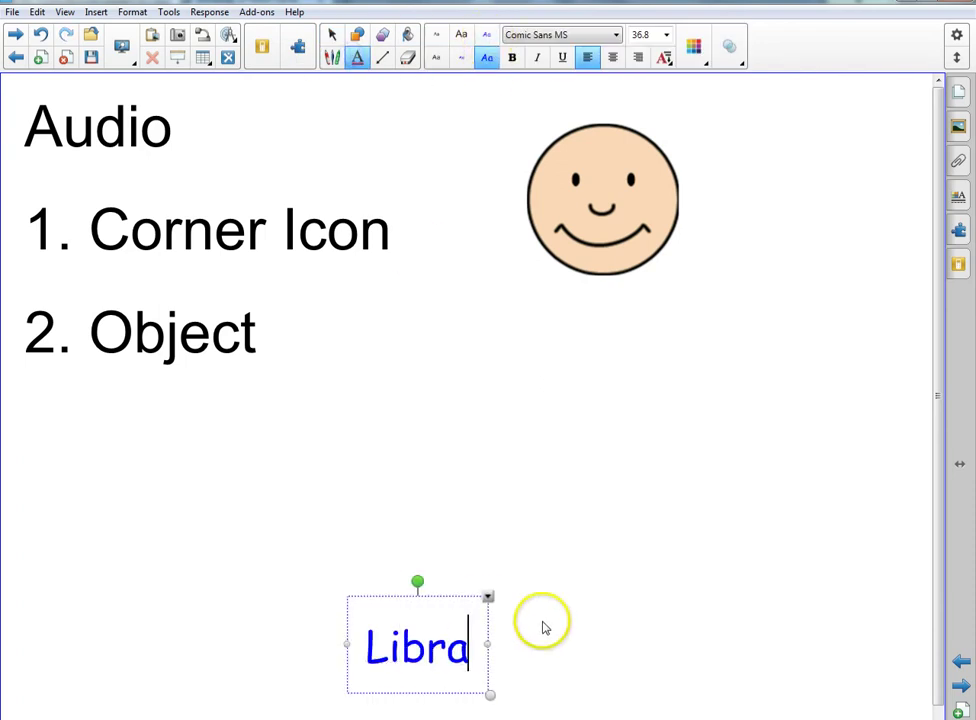
key("BackSpace")
type("ibri")
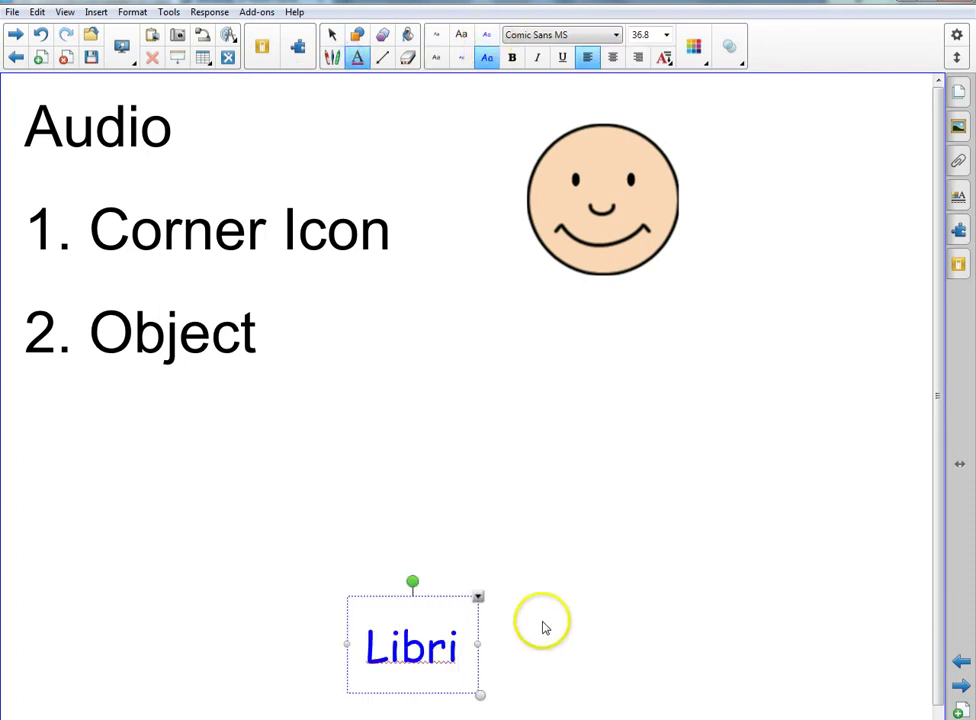
key("BackSpace")
key("BackSpace")
type("r")
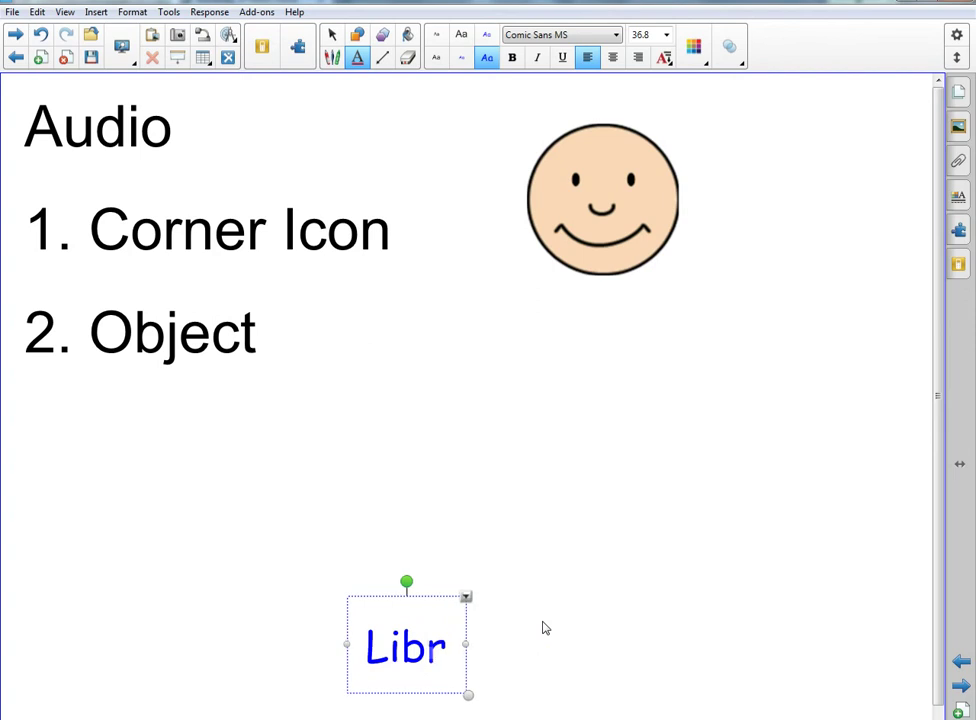
type("ivox")
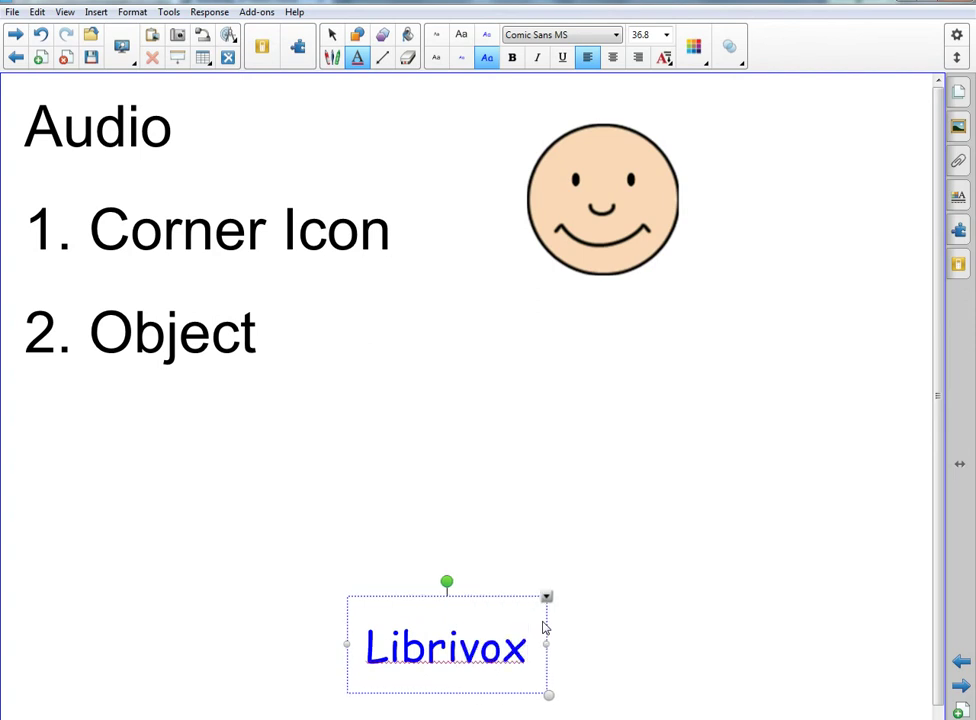
left_click_drag(503, 595, 466, 350)
left_click(586, 475)
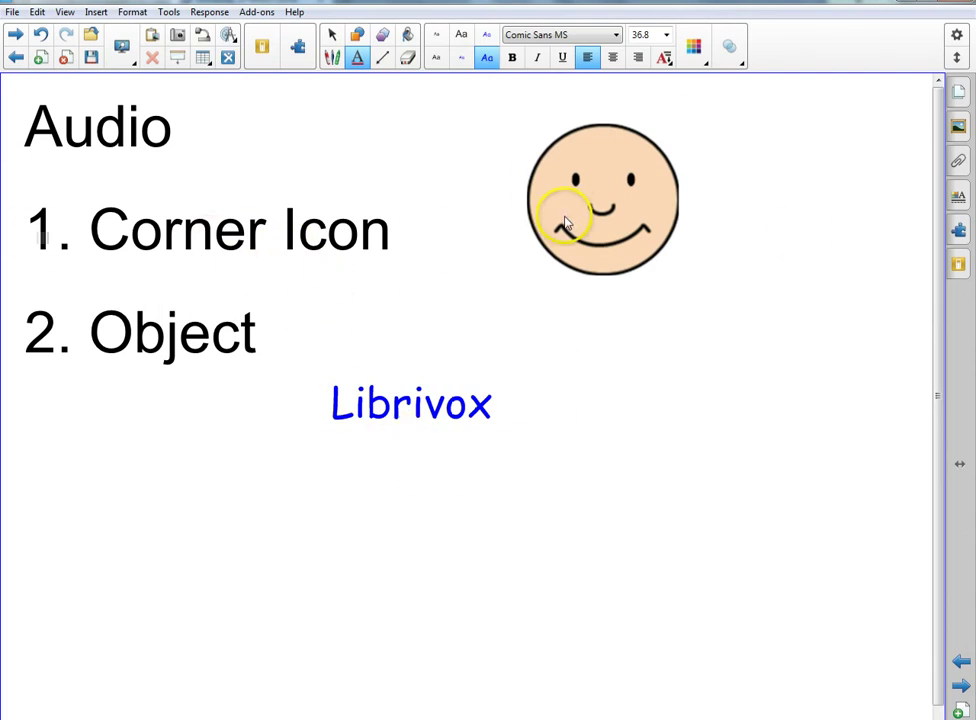
- Go to the Notebook Page page and search the gallery for "book"
left_click(14, 34)
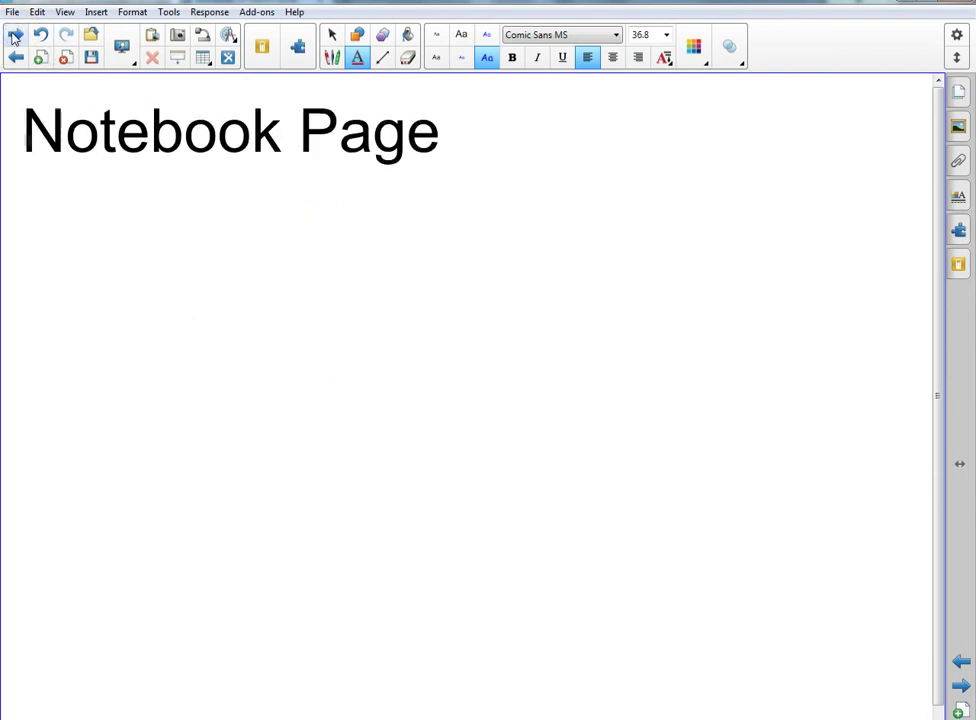
left_click(957, 130)
left_click(820, 84)
type("bo")
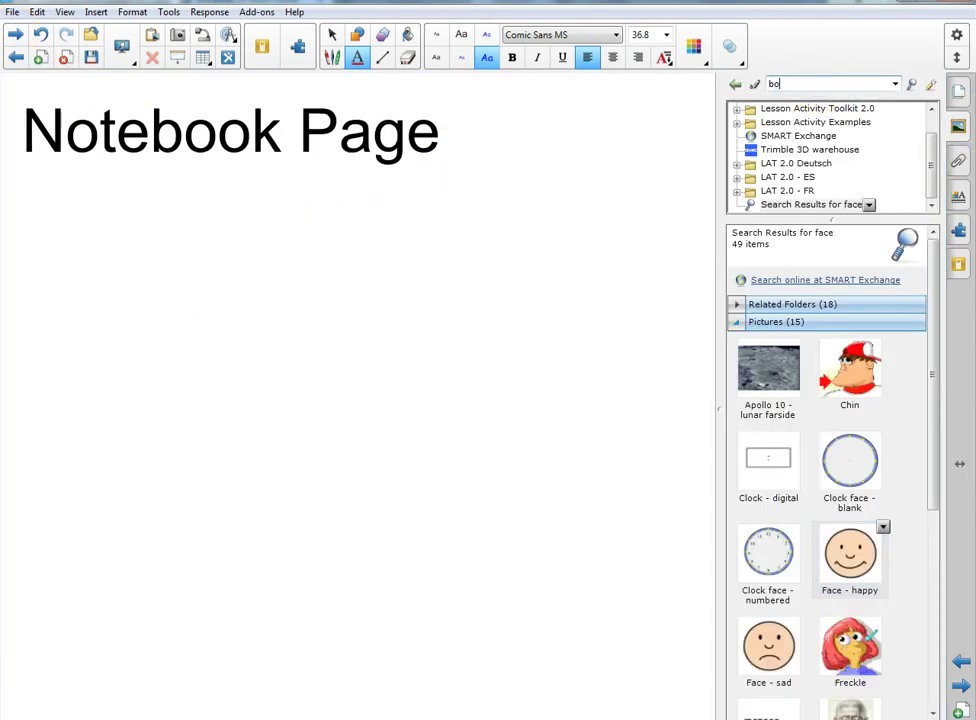
type("ok")
key("Return")
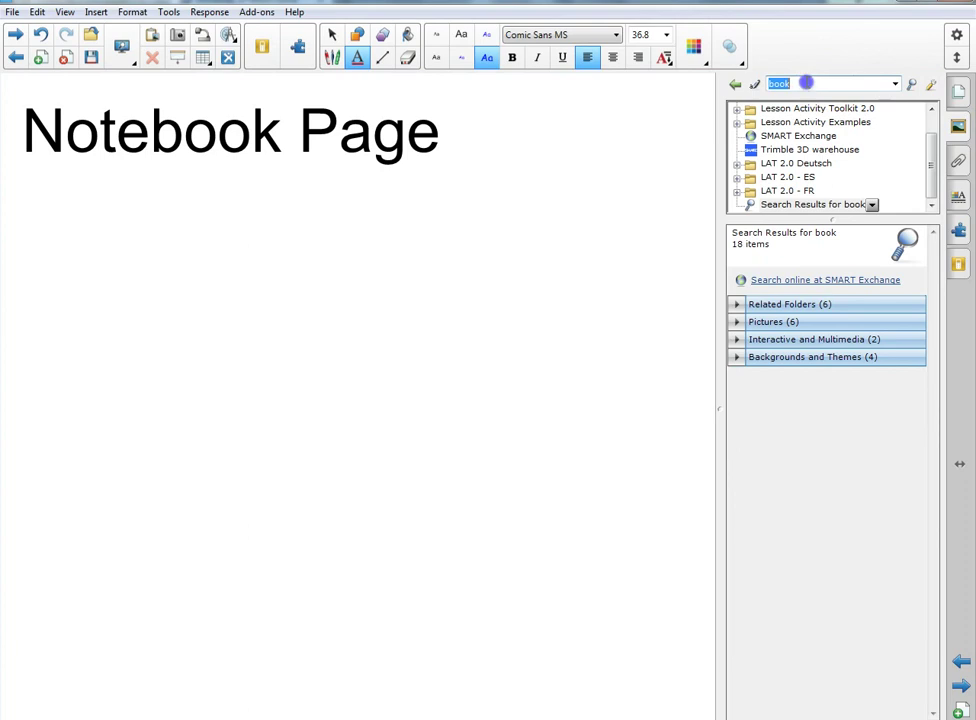
- Search the gallery for "home" and add the House - sticks picture below the Notebook Page title
type("home")
key("Return")
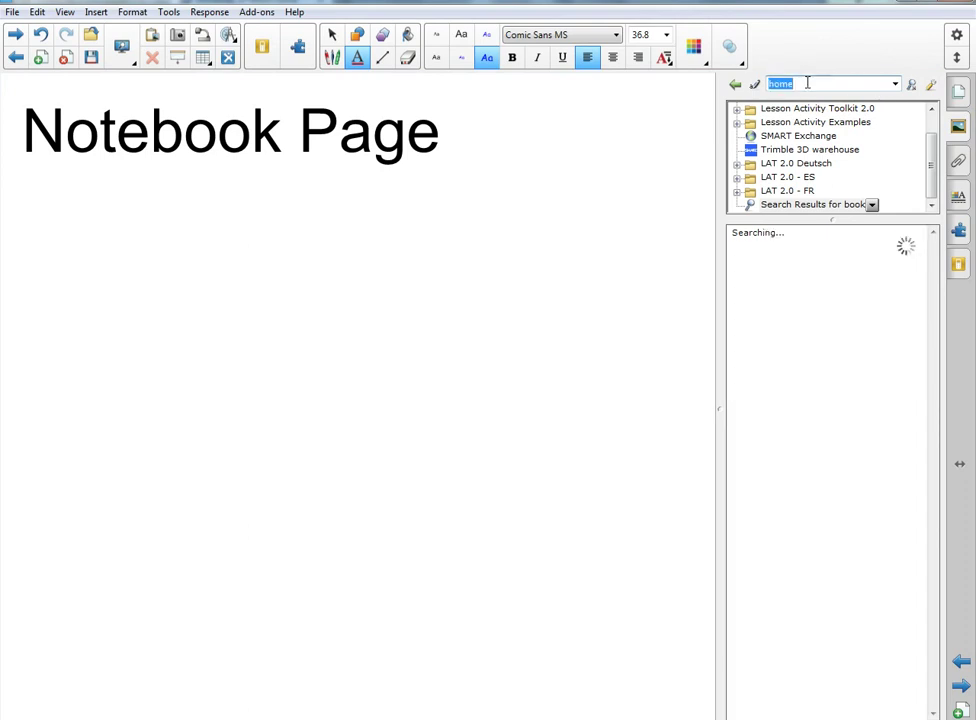
left_click(752, 322)
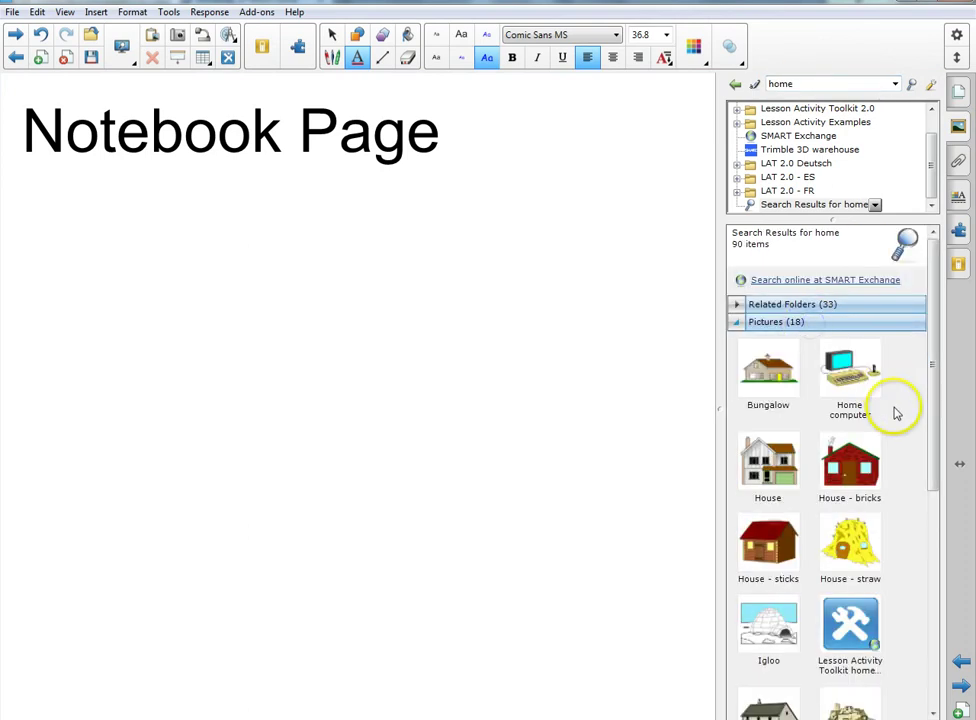
scroll(893, 410, "down", 2)
left_click_drag(756, 464, 172, 512)
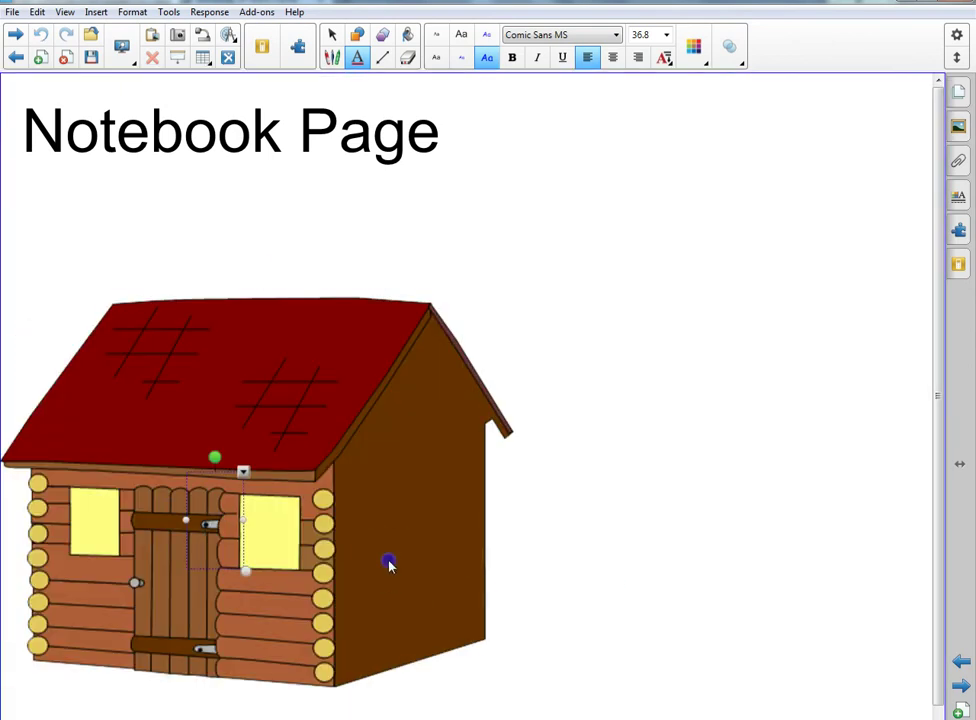
- Shrink the house picture to roughly half its size and move it to the lower-left area of the Notebook Page page
left_click(480, 635)
left_click(429, 598)
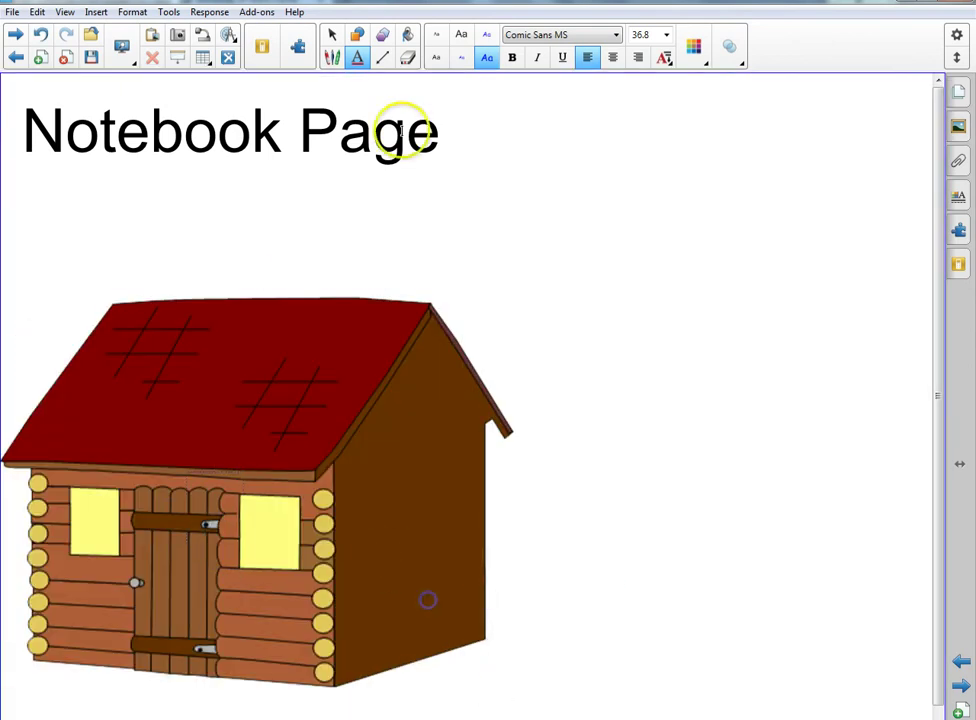
left_click(332, 35)
left_click(432, 440)
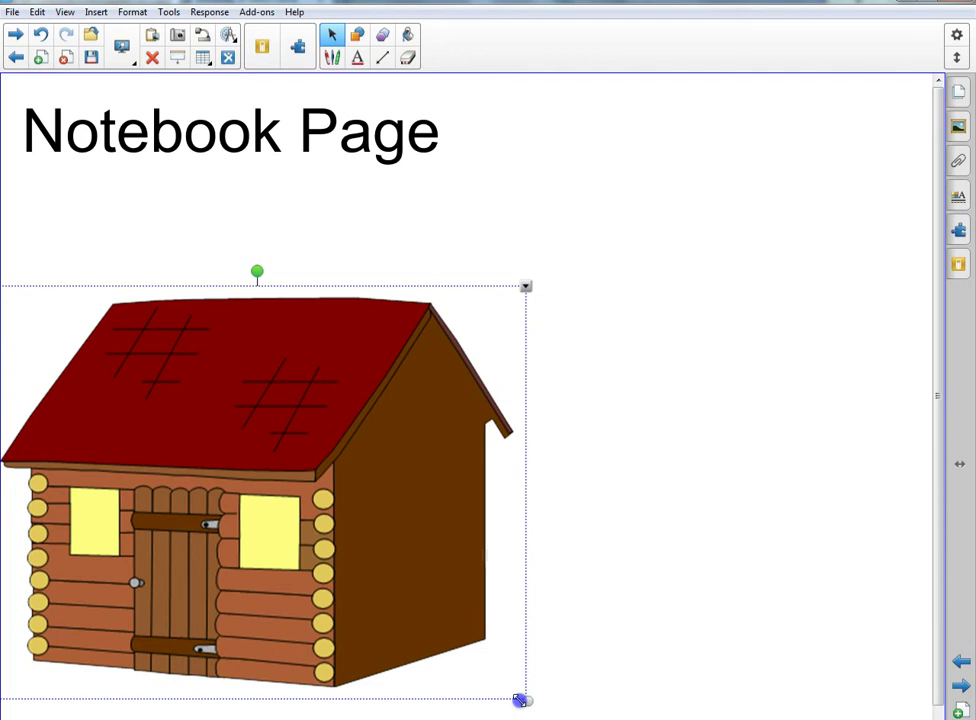
left_click_drag(519, 700, 252, 462)
left_click_drag(95, 354, 181, 581)
left_click(455, 551)
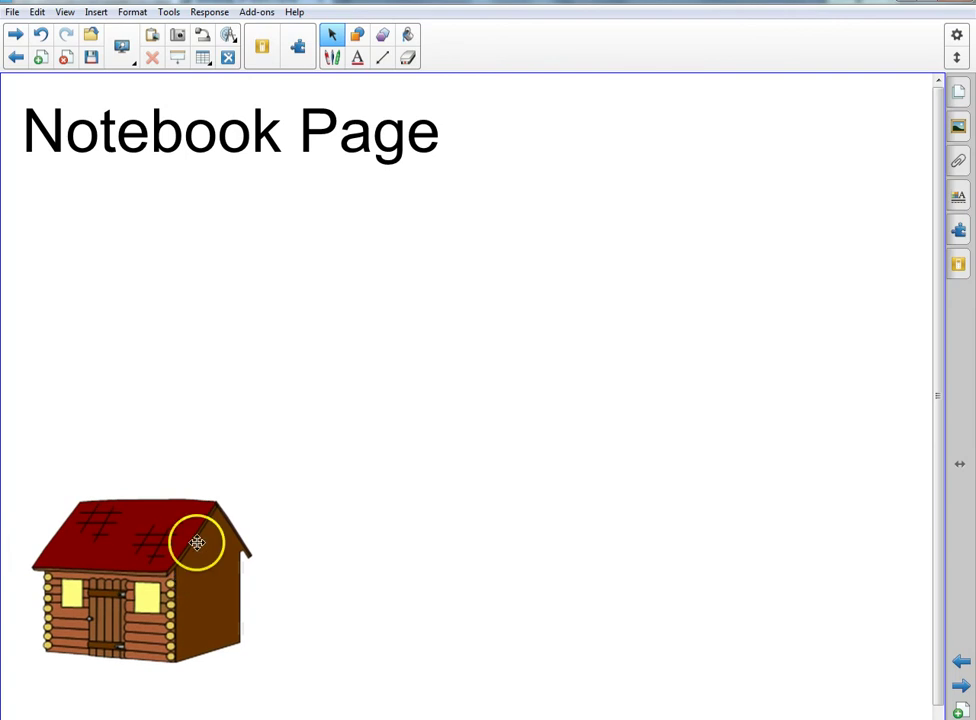
- Start a link from the house picture to a page in this file and preview the pages near the end of the list
left_click(197, 542)
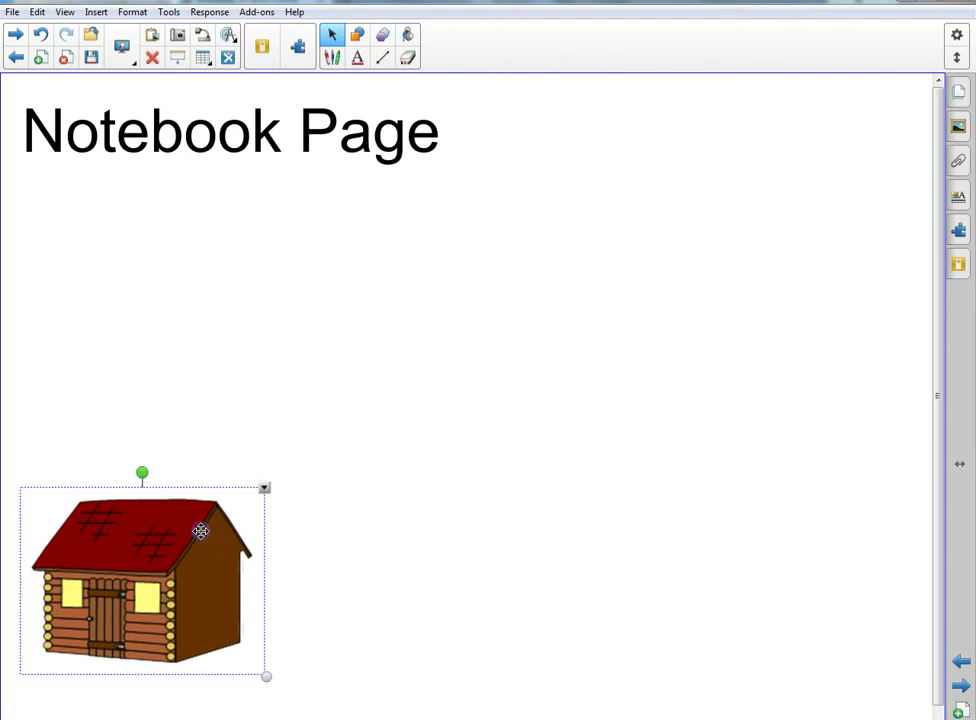
left_click(264, 489)
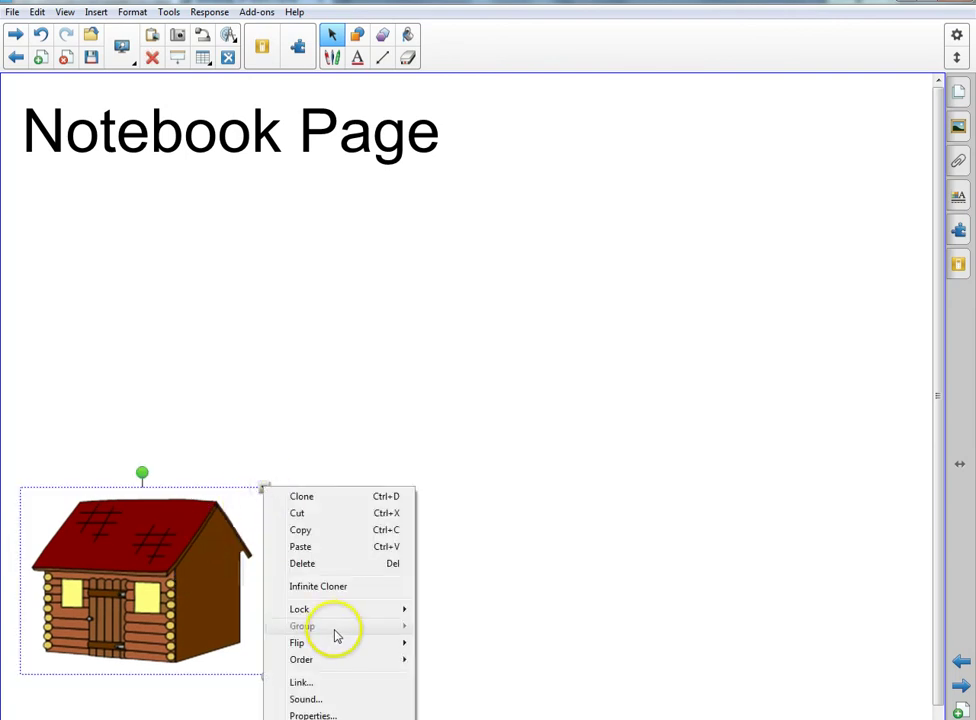
left_click(315, 684)
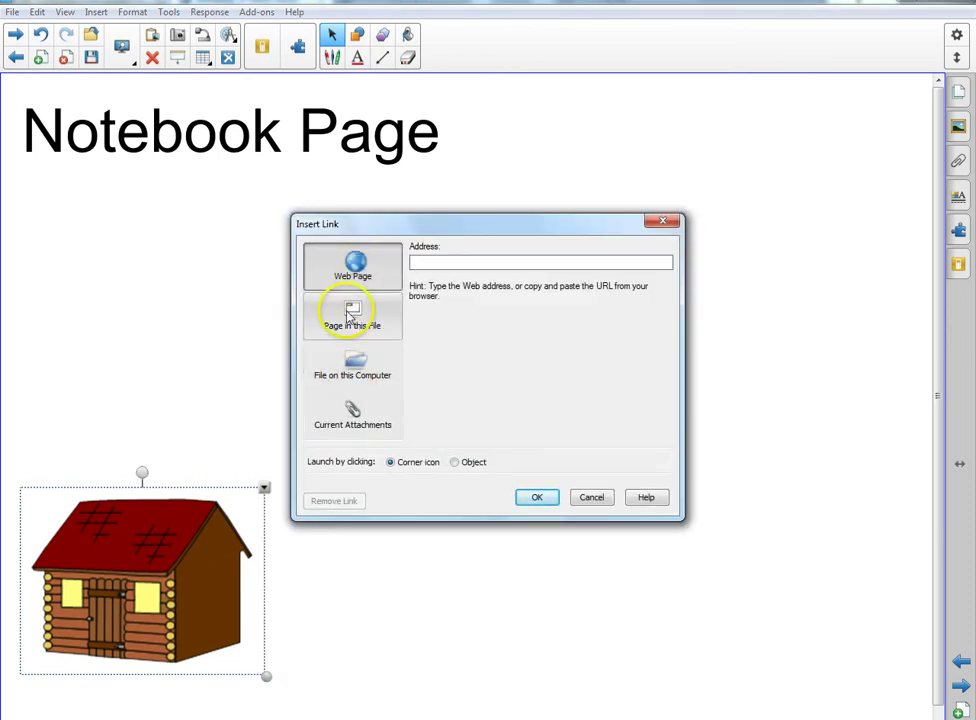
left_click(337, 324)
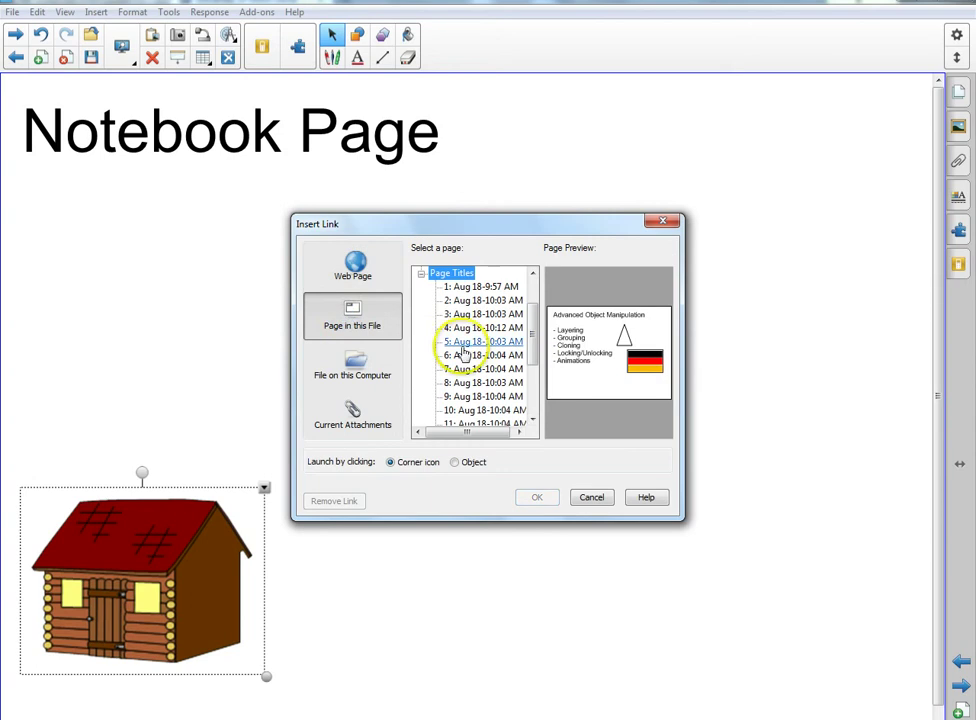
left_click_drag(537, 345, 531, 410)
left_click(518, 418)
left_click(493, 398)
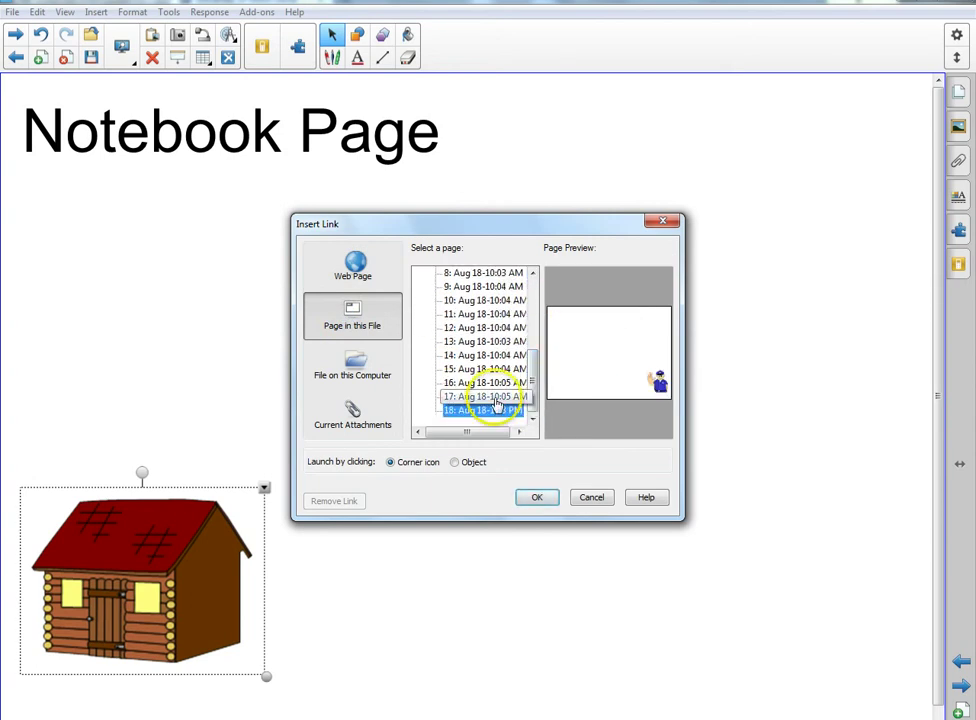
left_click(515, 382)
left_click_drag(531, 386, 531, 305)
- Preview the First, Last and Next Page targets, and link the house to Previous Page with Object as the launch option
left_click(452, 276)
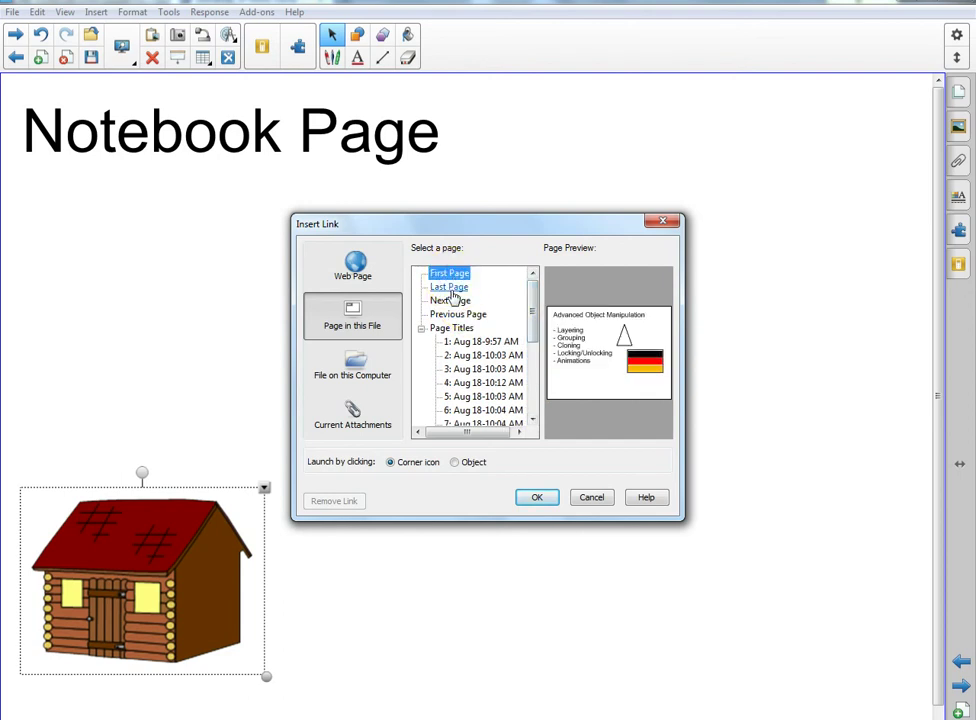
left_click(452, 288)
left_click(451, 302)
left_click(451, 317)
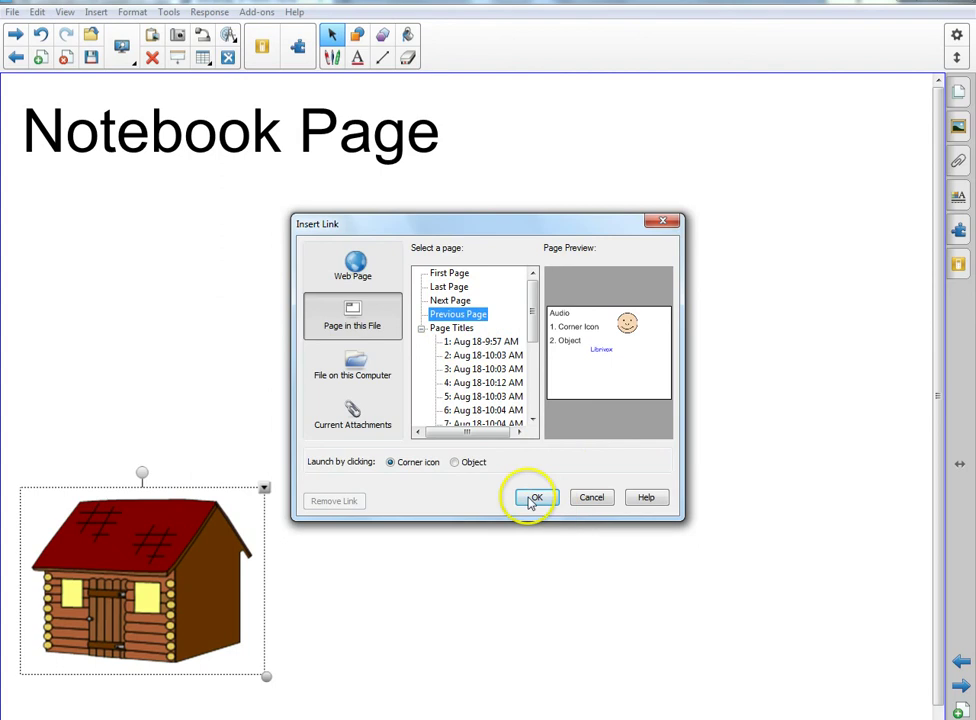
left_click(456, 464)
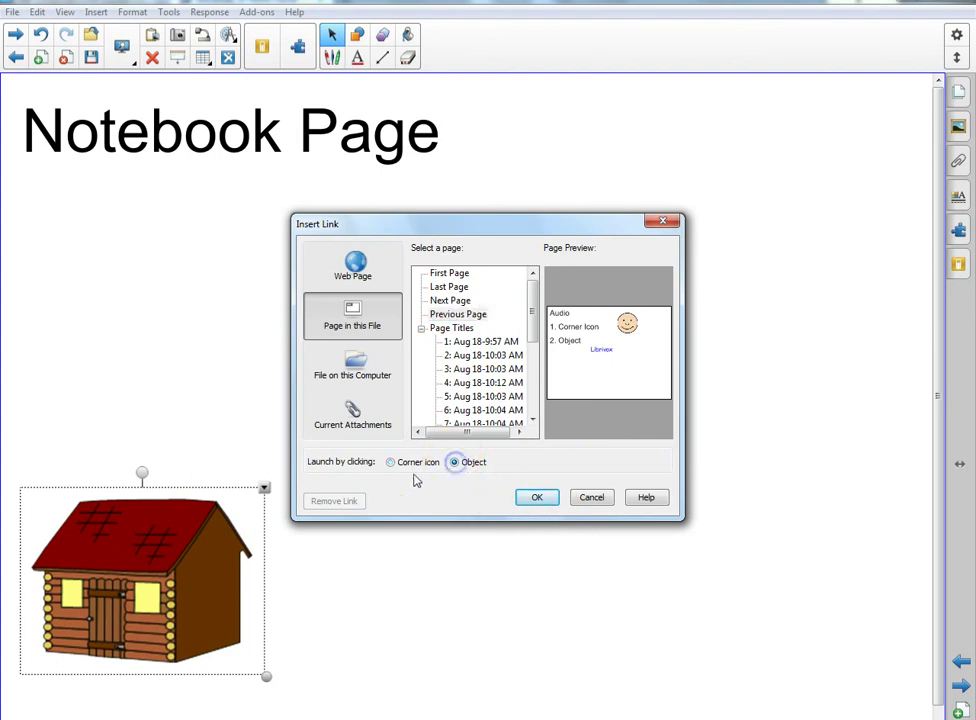
left_click(537, 498)
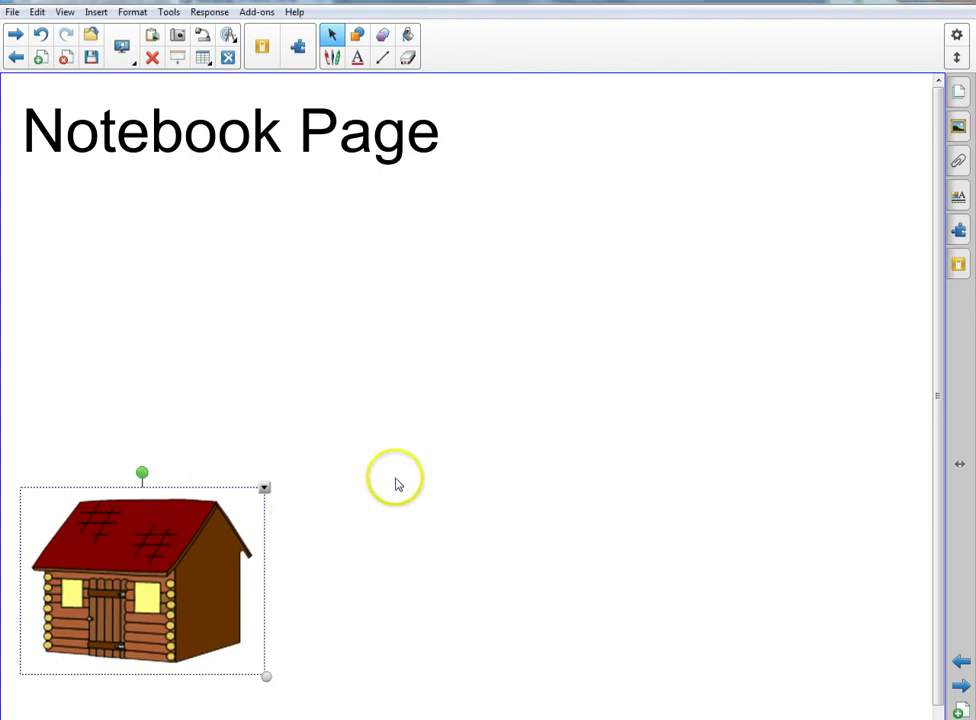
- Test the house link to the Audio page and go forward to the File page
left_click(395, 476)
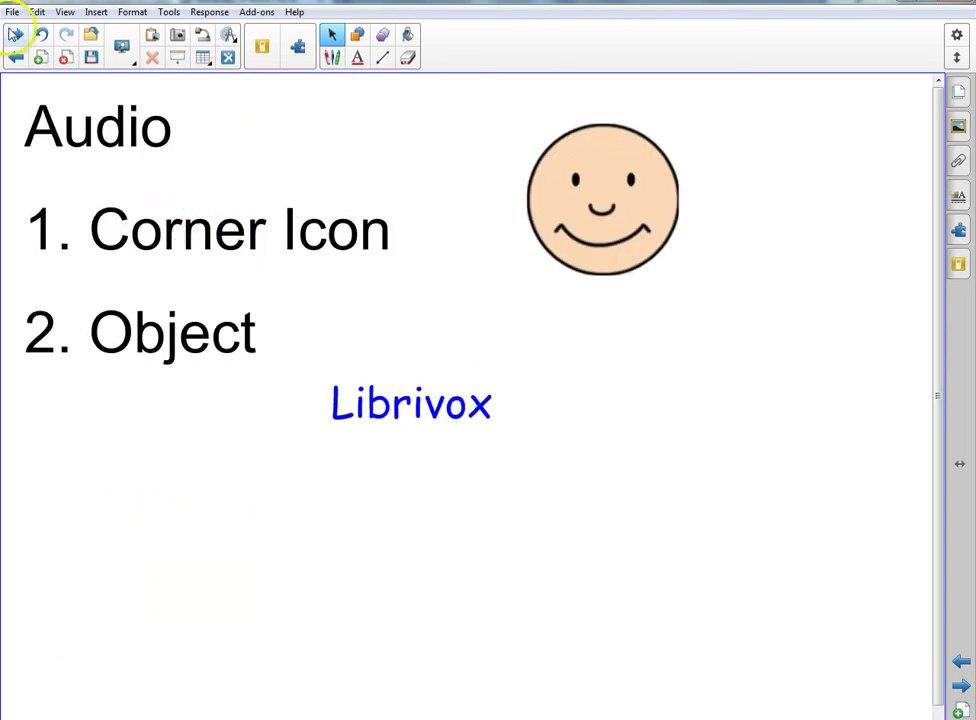
left_click(16, 34)
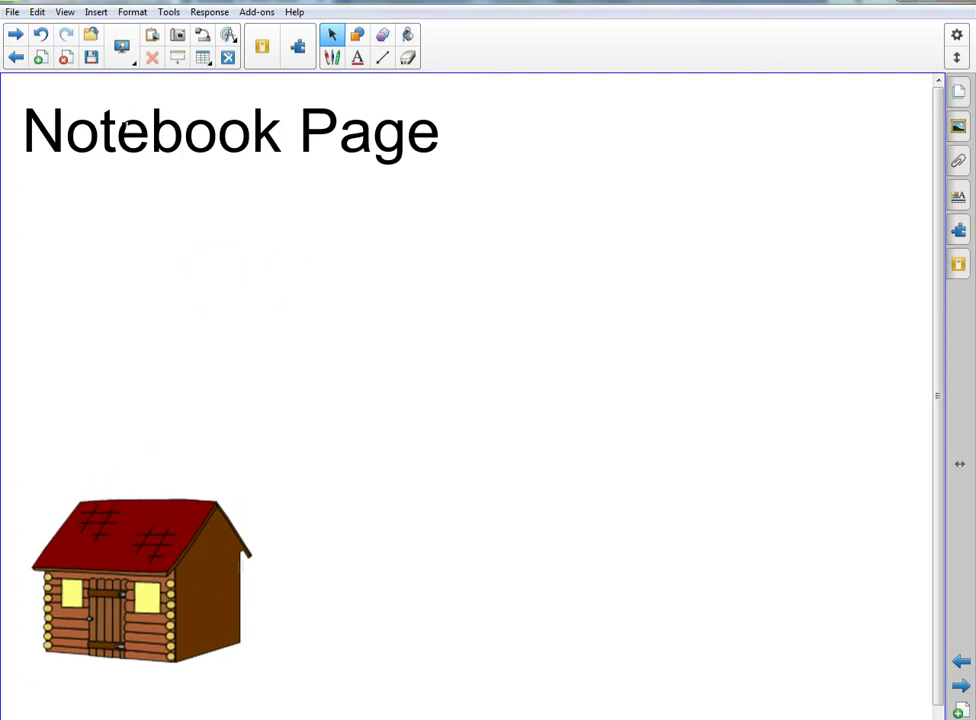
left_click(16, 35)
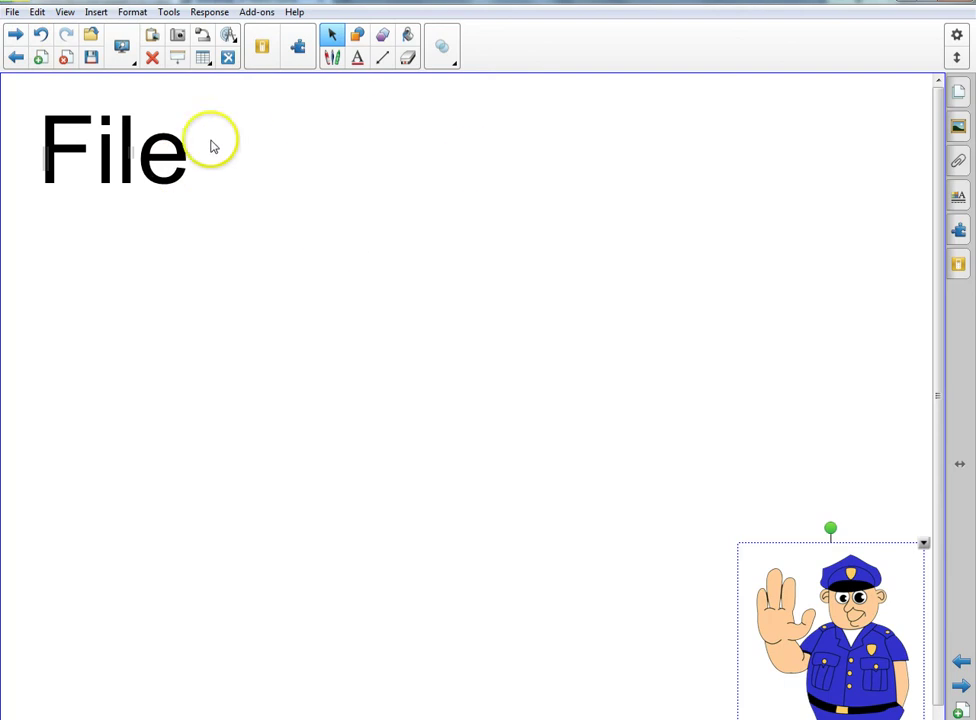
- Add the text "Homework Sheet" below the File title
left_click(958, 127)
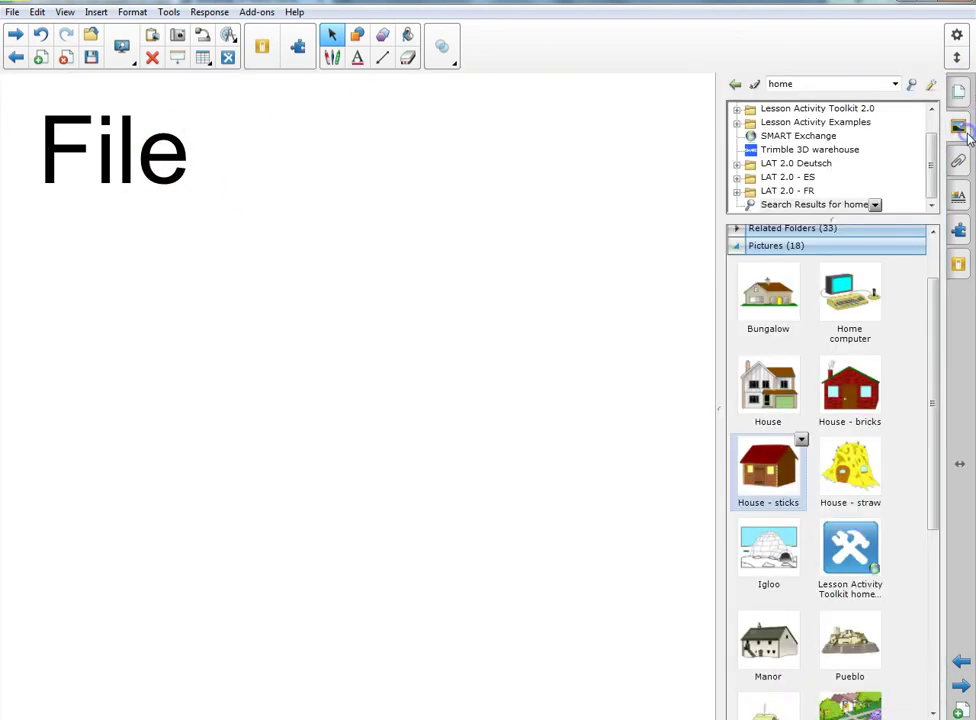
left_click(869, 88)
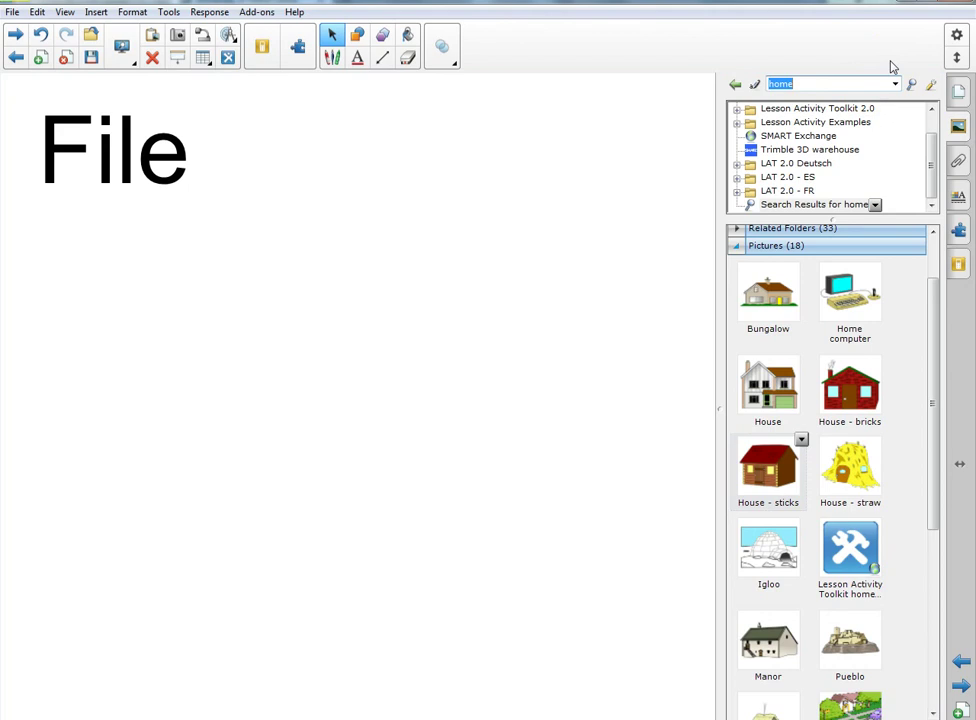
left_click(357, 57)
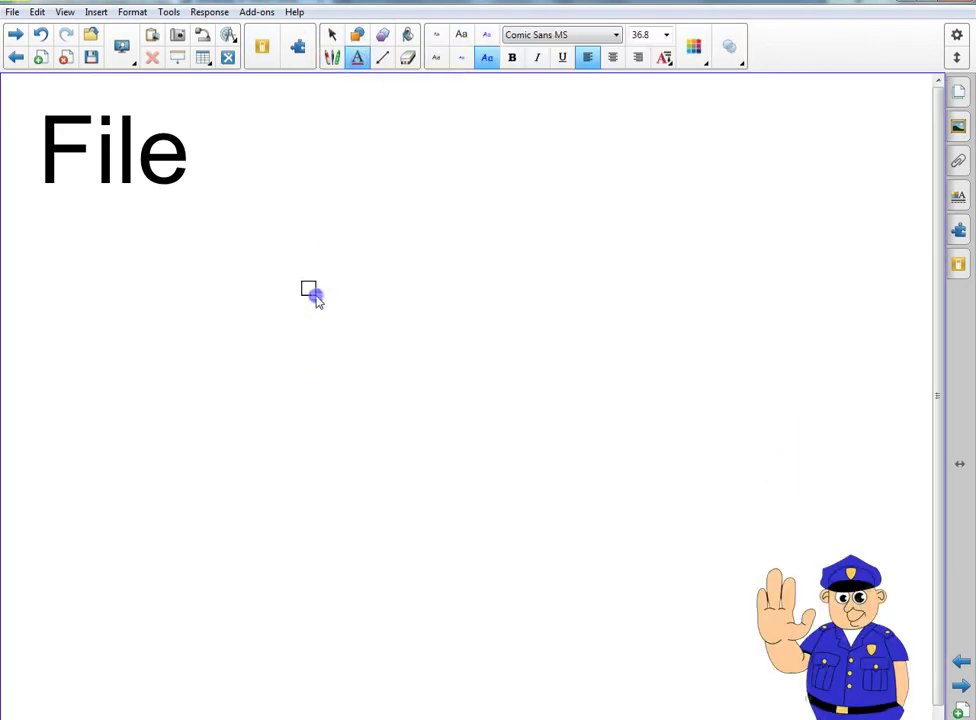
left_click(312, 295)
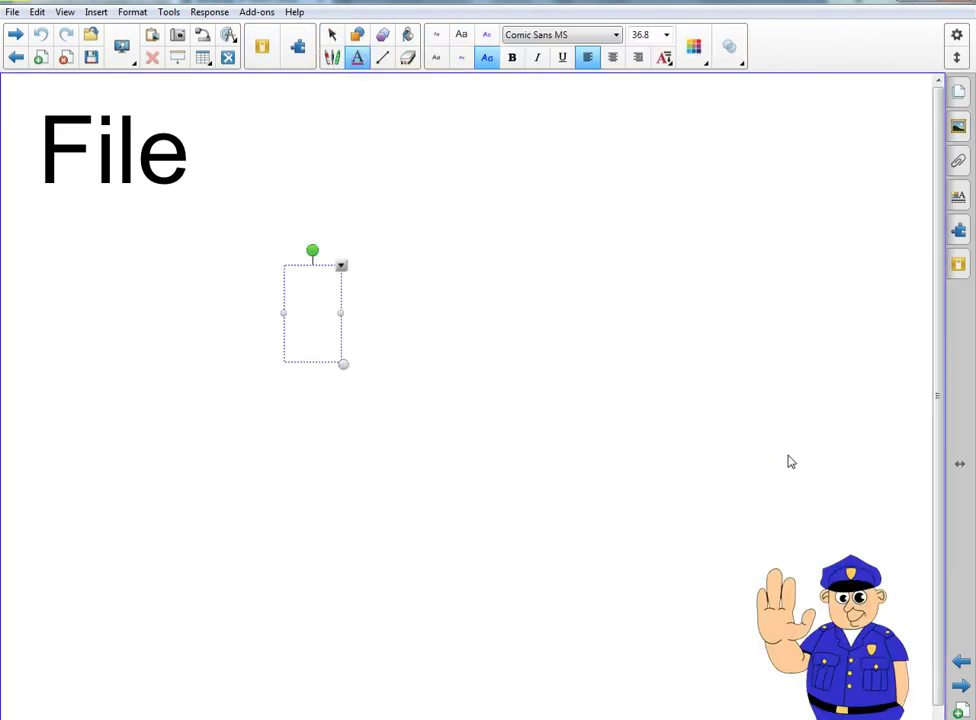
type("Homew")
key("BackSpace")
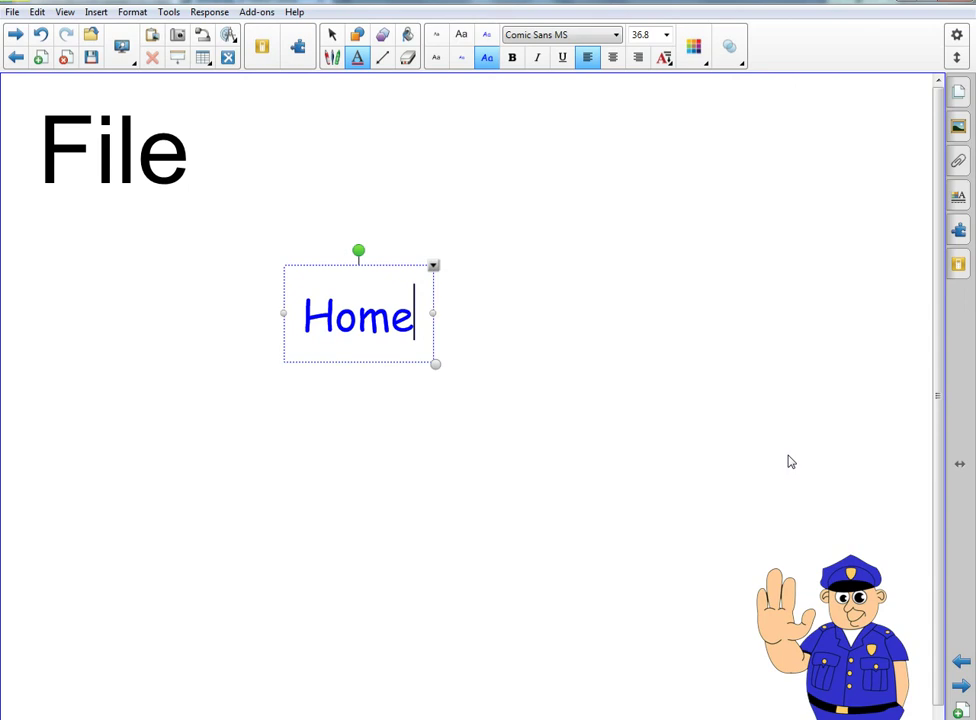
type("woek")
key("BackSpace")
type("rk Sheet")
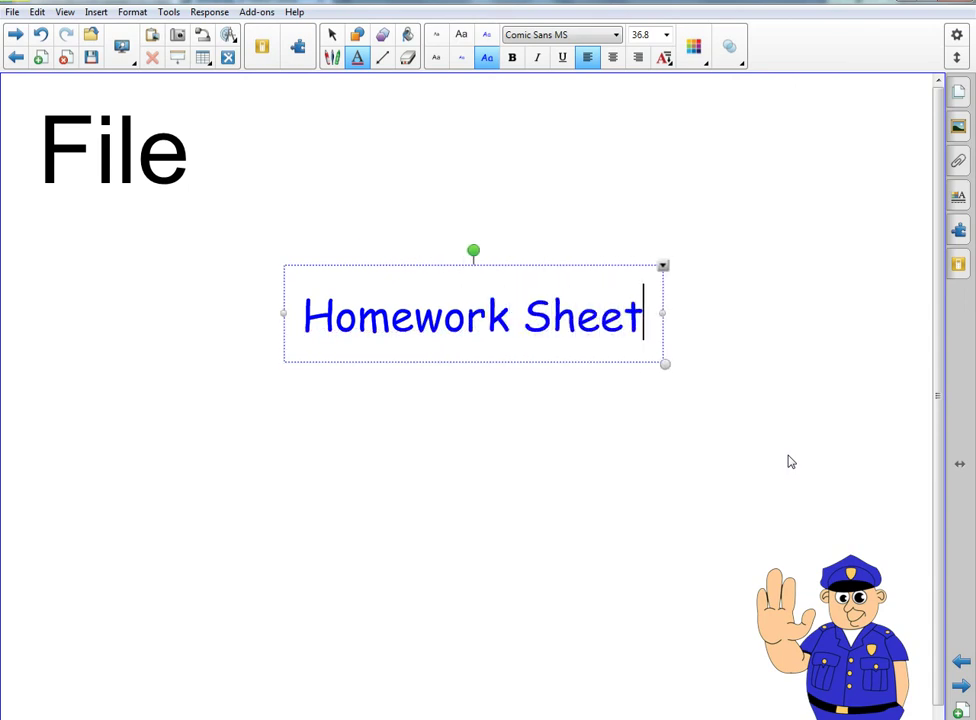
left_click(661, 481)
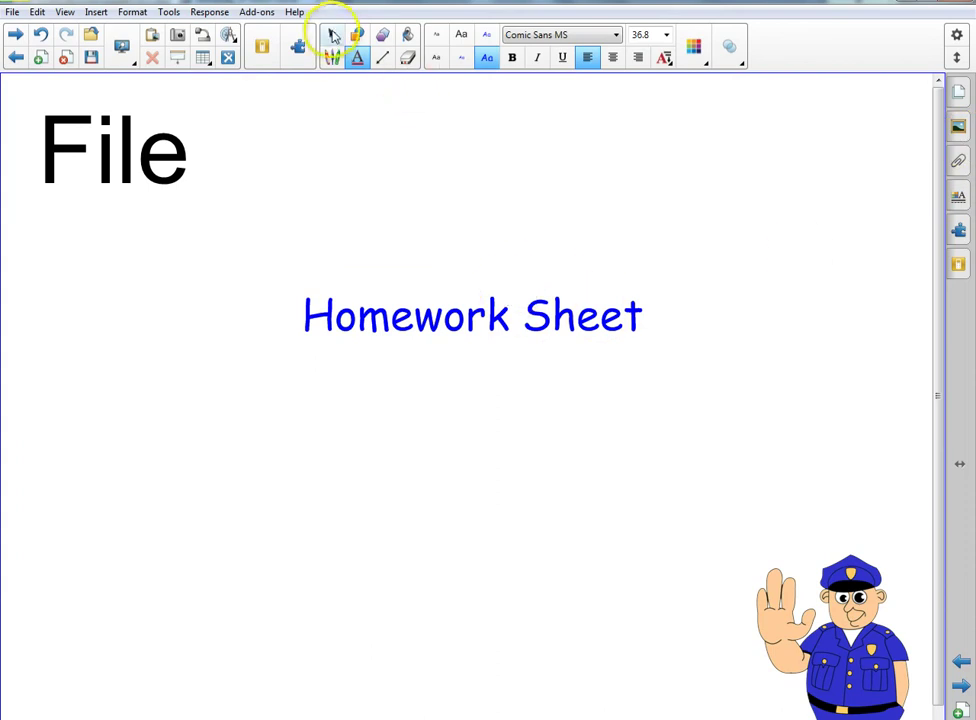
- Start a link from the Homework Sheet text to a file on this computer and open the file browser
left_click(332, 36)
left_click(442, 320)
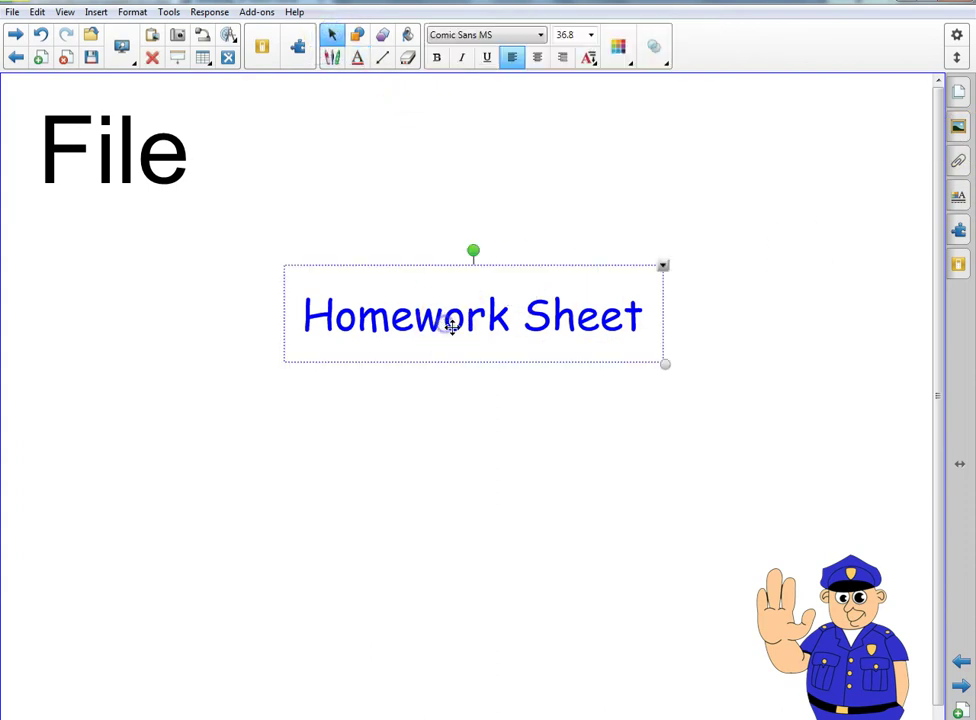
mouse_move(447, 325)
left_mouse_down()
mouse_move(458, 375)
mouse_move(442, 292)
mouse_move(451, 312)
mouse_move(443, 320)
left_mouse_up()
left_click(658, 267)
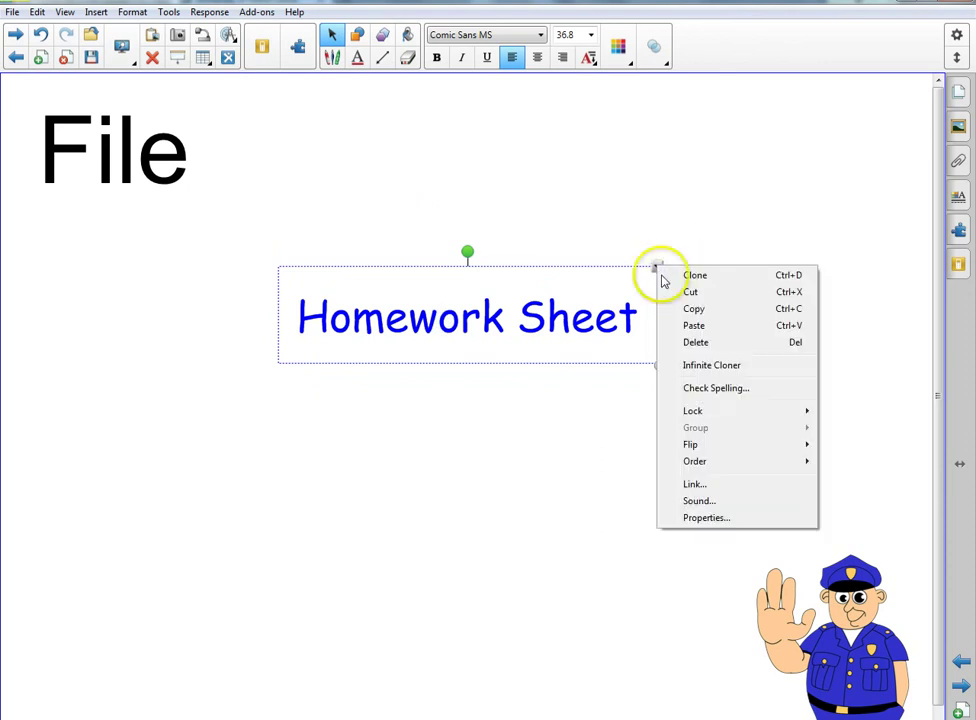
left_click(695, 486)
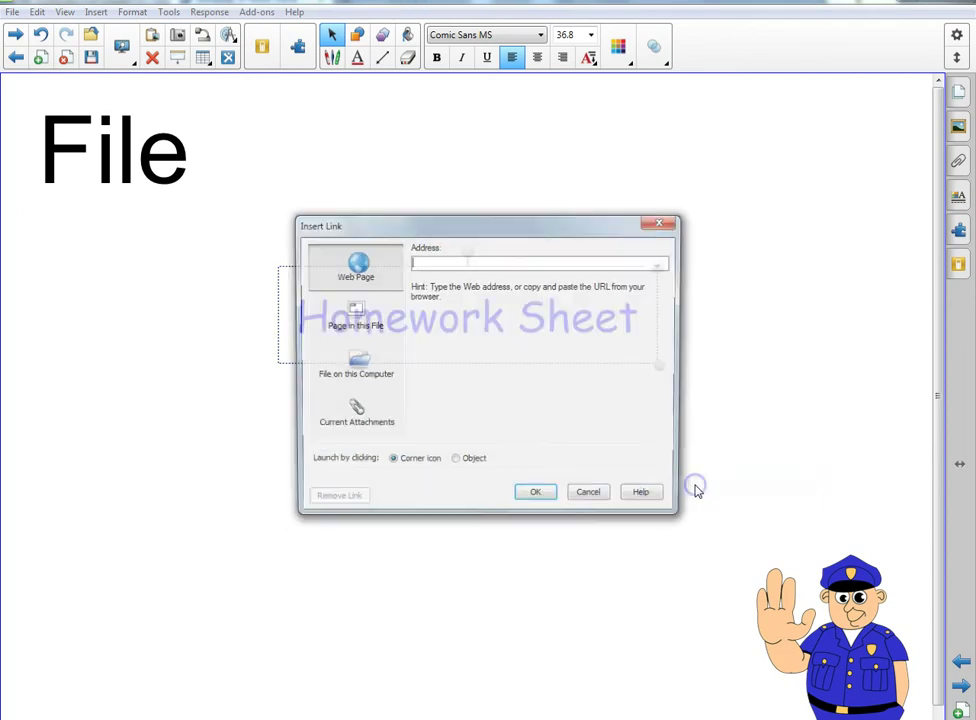
left_click(345, 367)
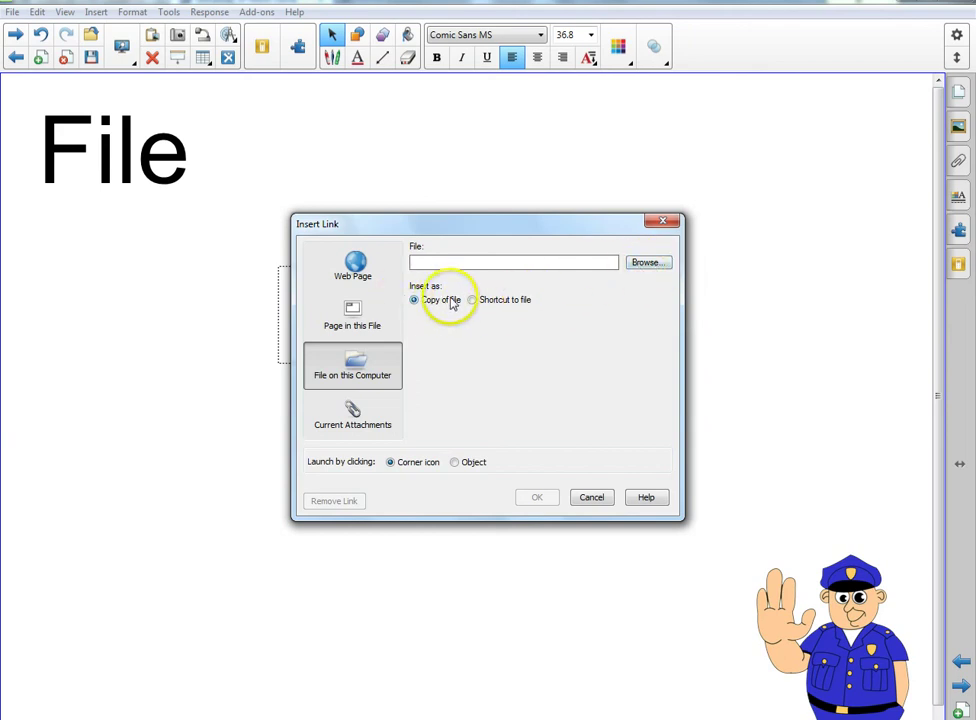
left_click(647, 266)
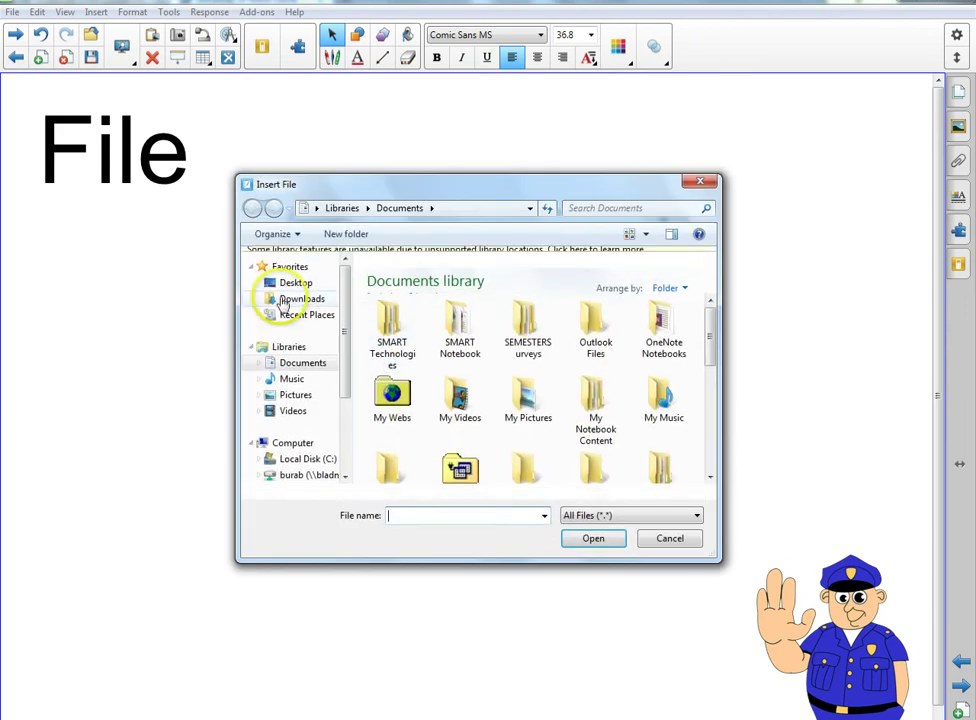
- Go to the H: drive and open the Kapitel 1 folder under GERMAN, DeutschAktuell, Deutsch1
left_click_drag(343, 368, 333, 475)
left_click(338, 369)
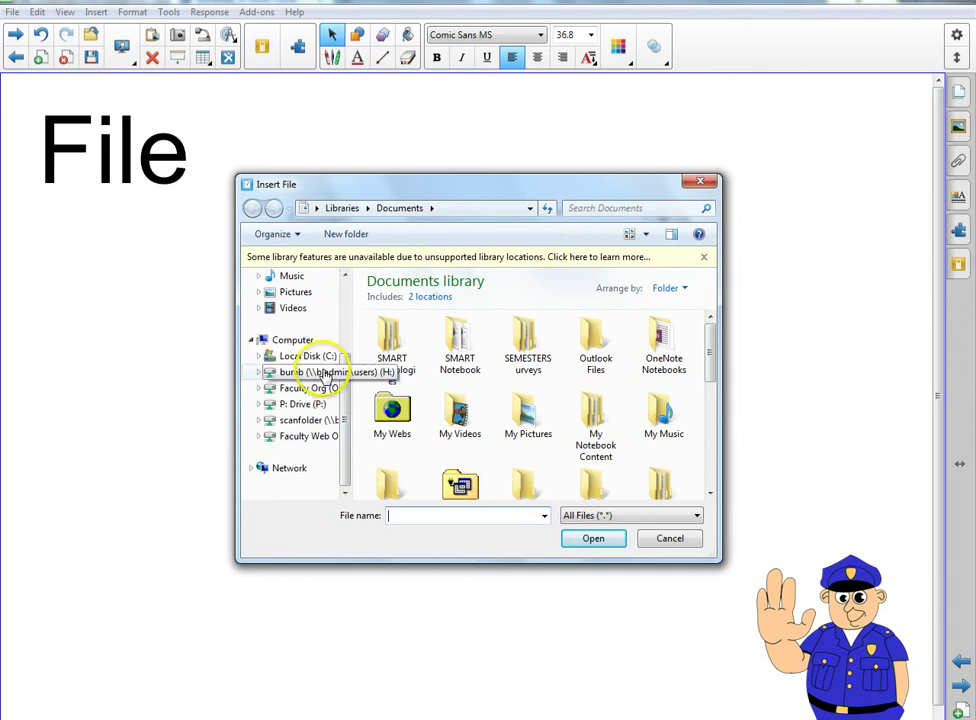
scroll(600, 380, "down", 10)
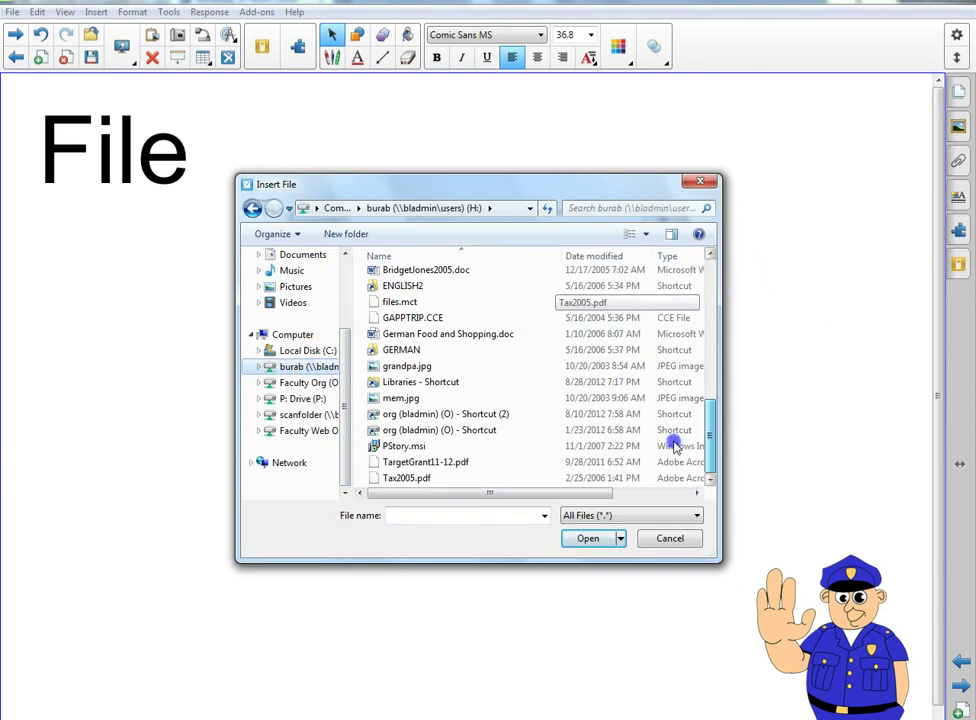
double_click(400, 349)
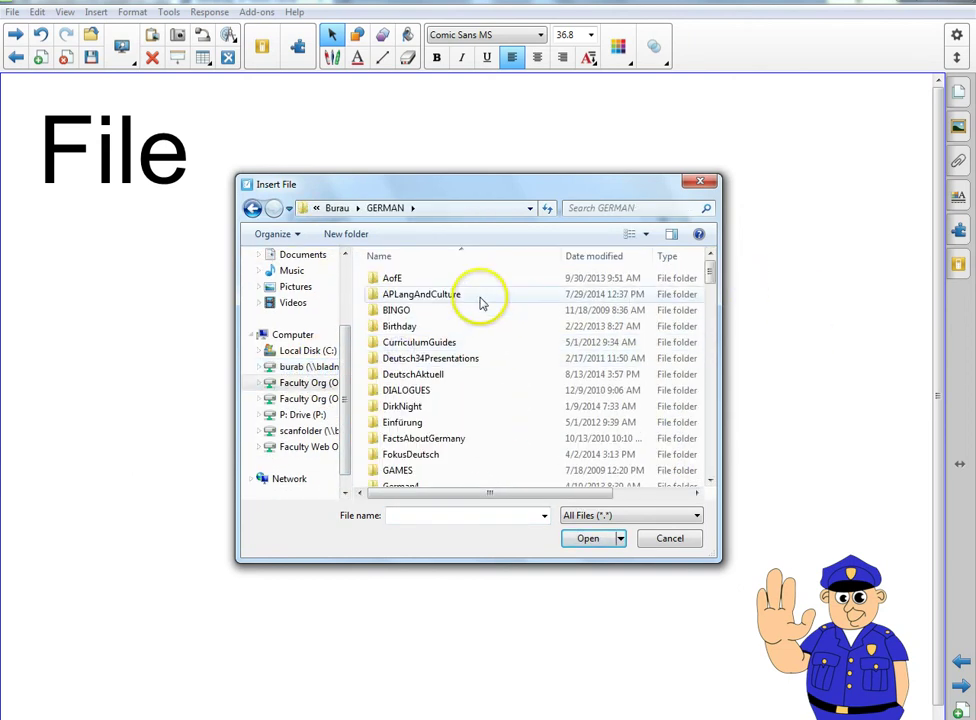
double_click(425, 376)
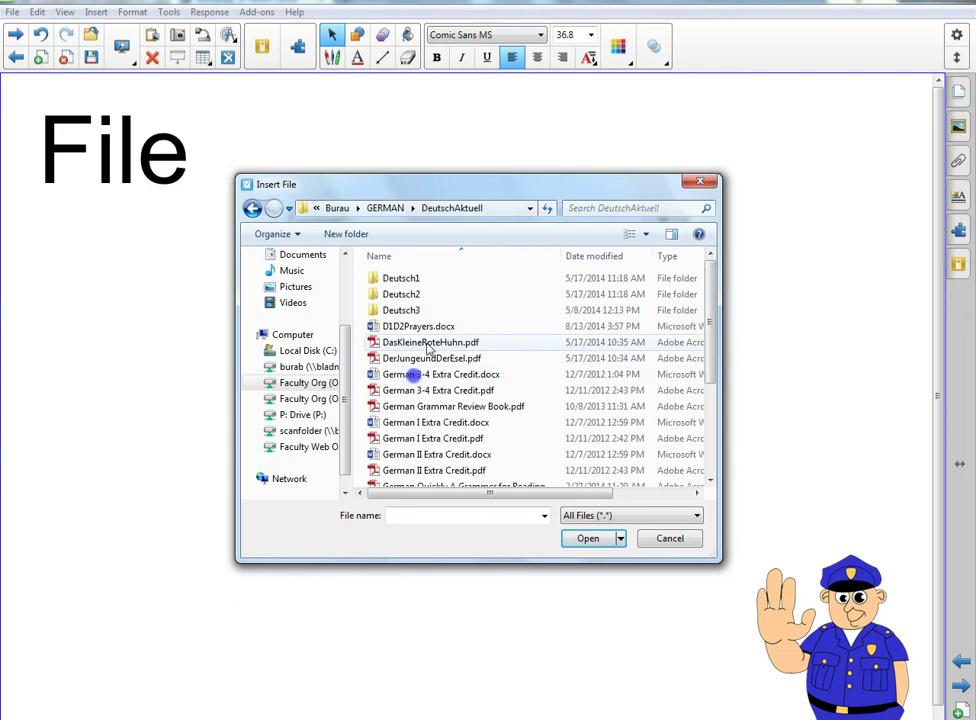
double_click(434, 279)
double_click(431, 283)
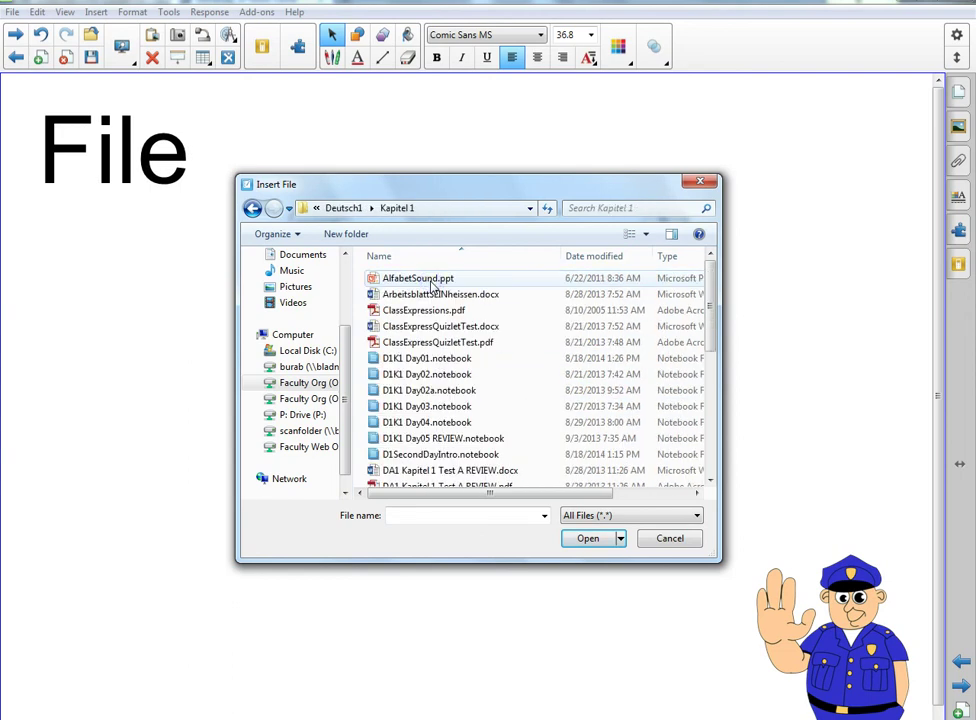
- Link the Homework Sheet text to a copy of MathematikNummern.docx, launched from the corner icon, and move the text up beside the File title
scroll(433, 287, "down", 1)
scroll(433, 288, "down", 2)
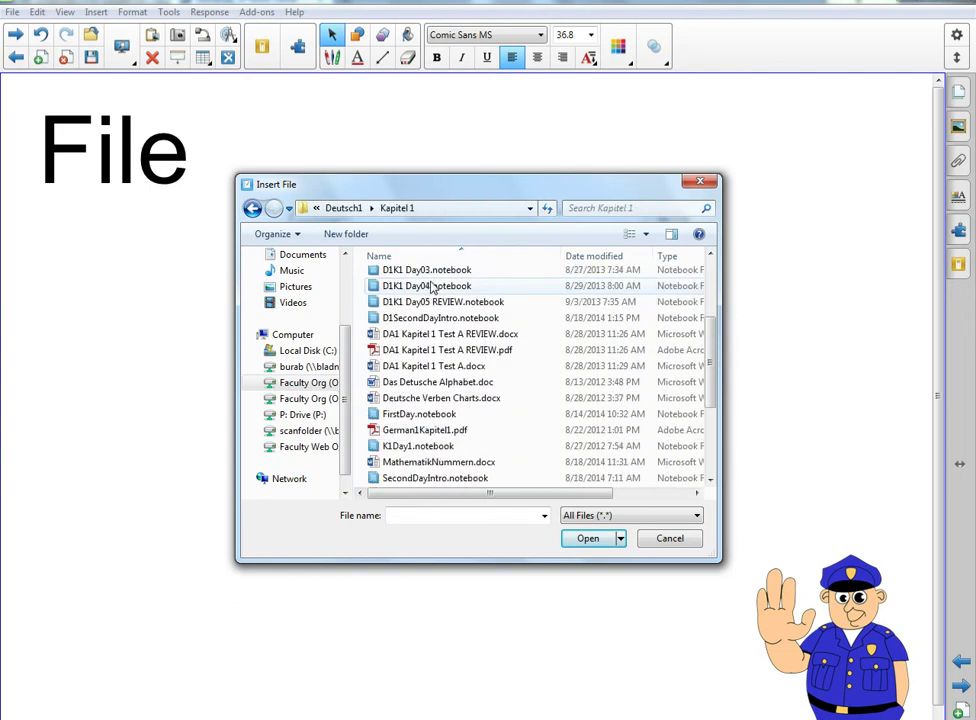
scroll(433, 287, "down", 2)
left_click(425, 377)
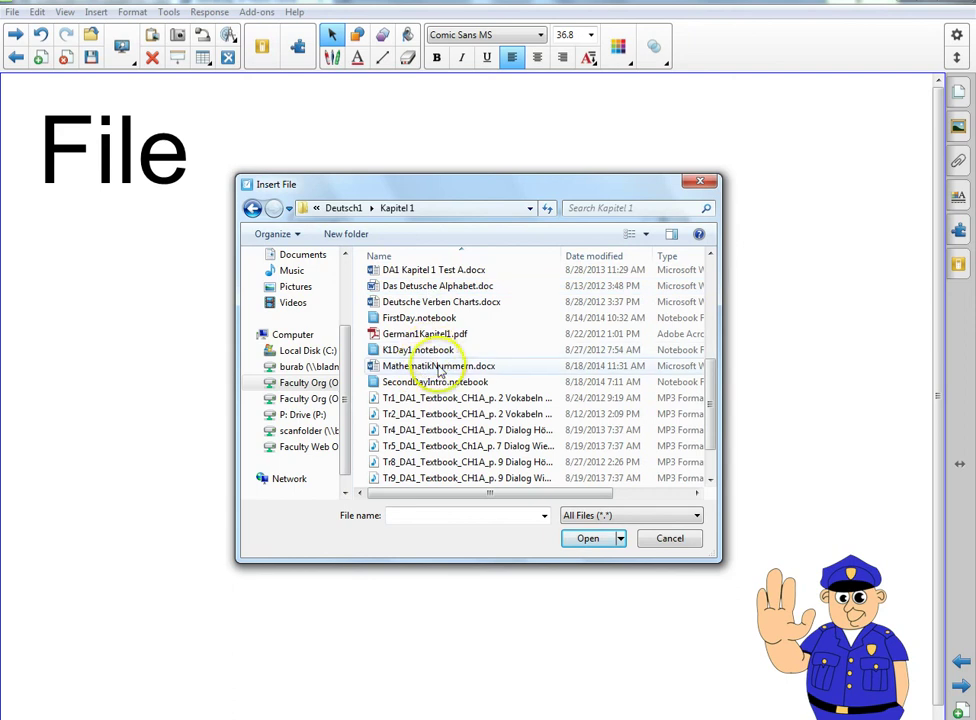
scroll(438, 372, "down", 1)
scroll(445, 365, "up", 1)
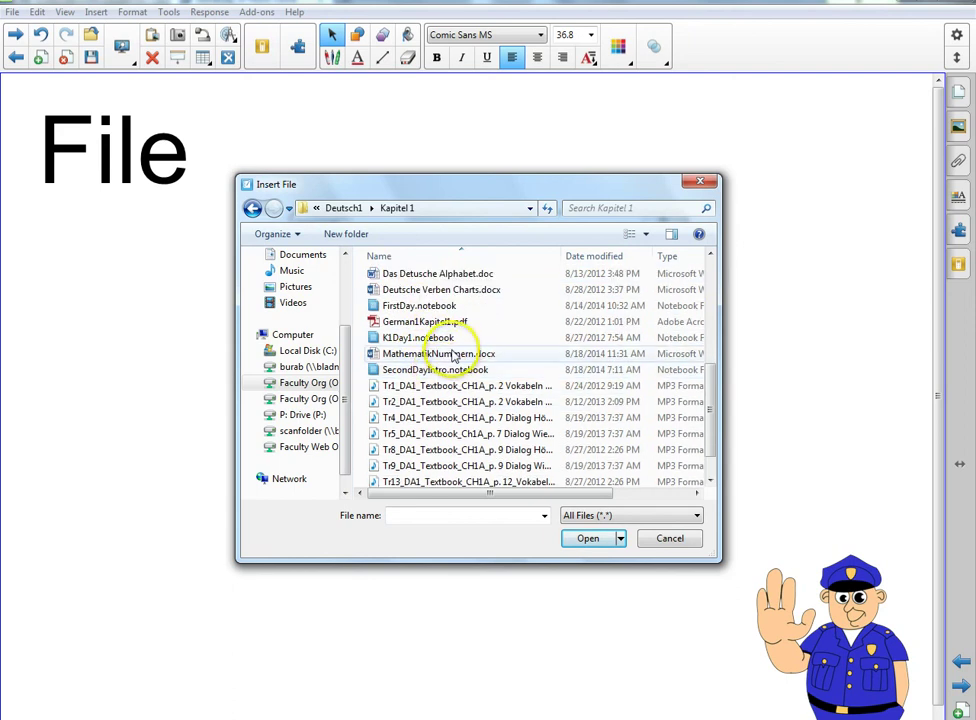
double_click(453, 355)
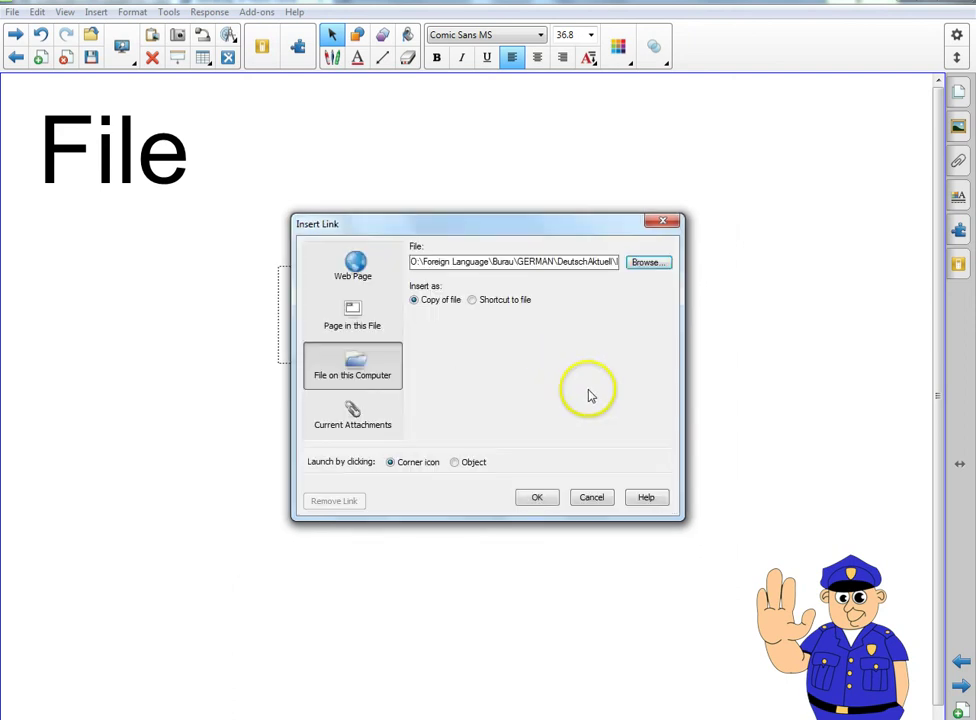
left_click(532, 499)
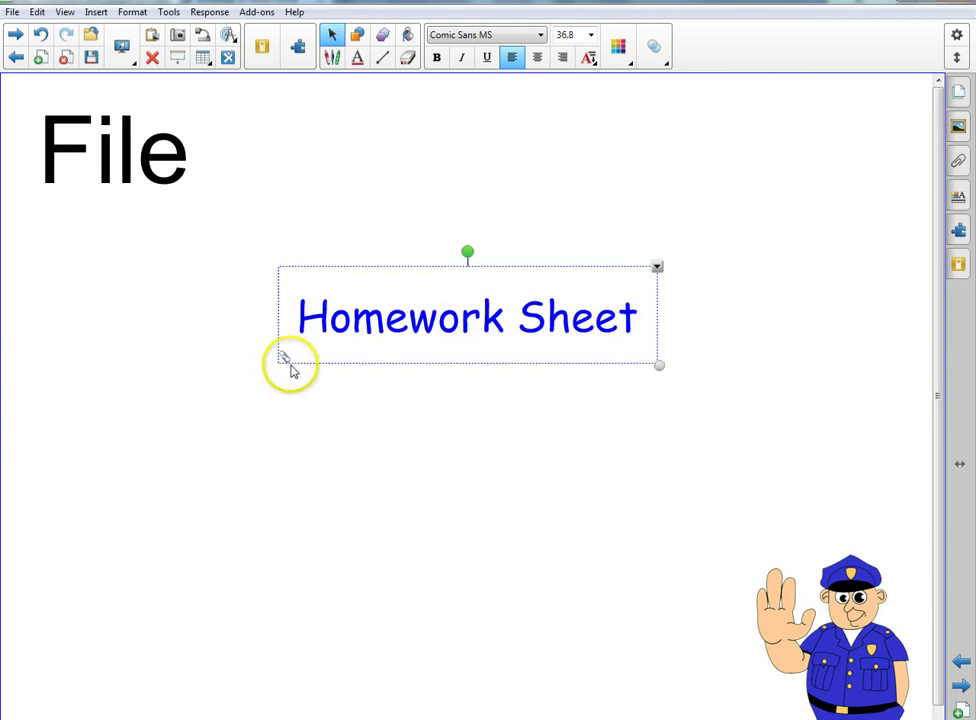
left_click(701, 507)
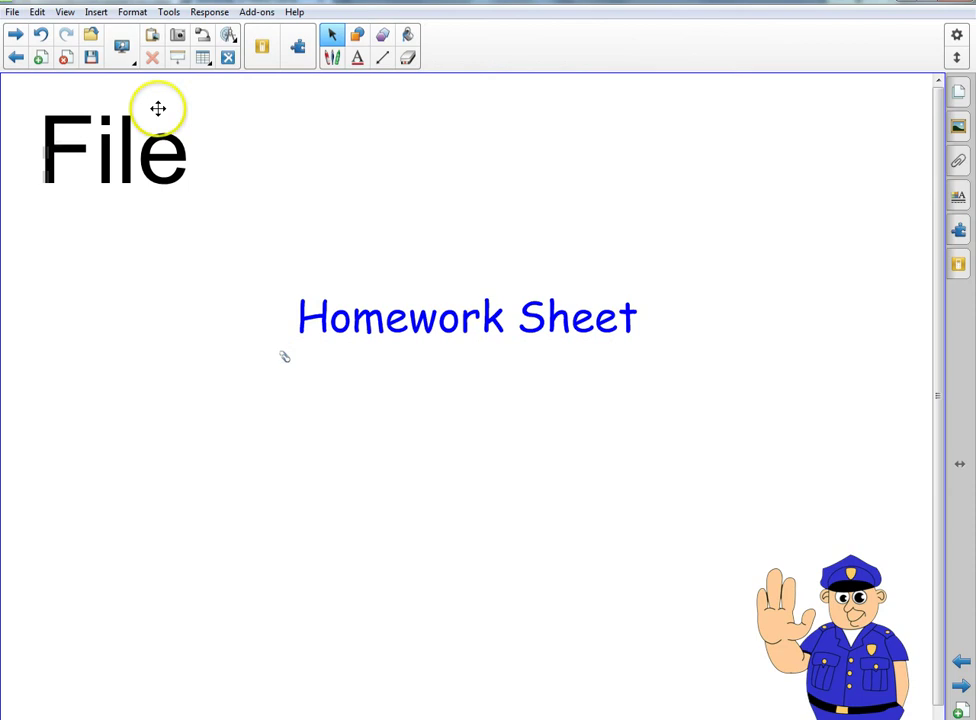
left_click_drag(503, 318, 716, 181)
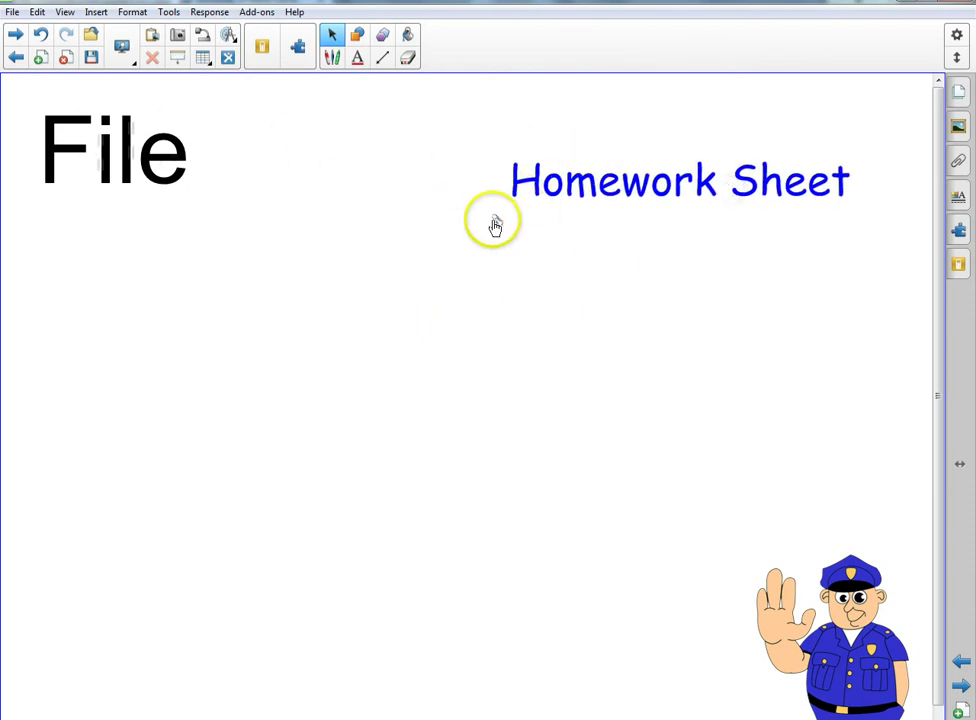
- Test the Homework Sheet link by opening the attached document, look through its pages and close it
left_click(498, 227)
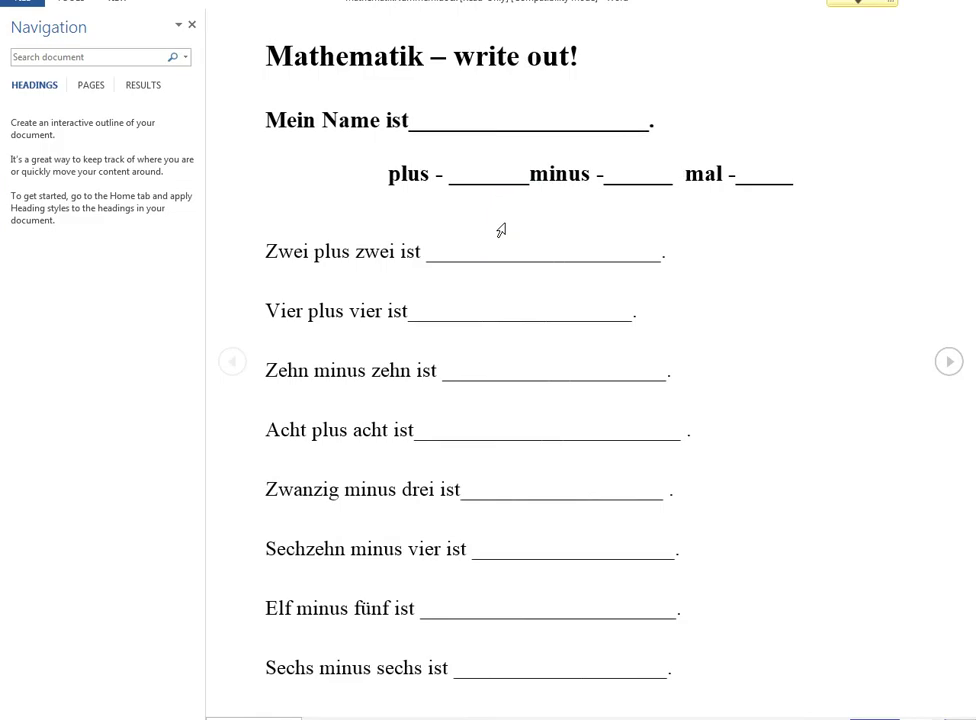
left_click(540, 246)
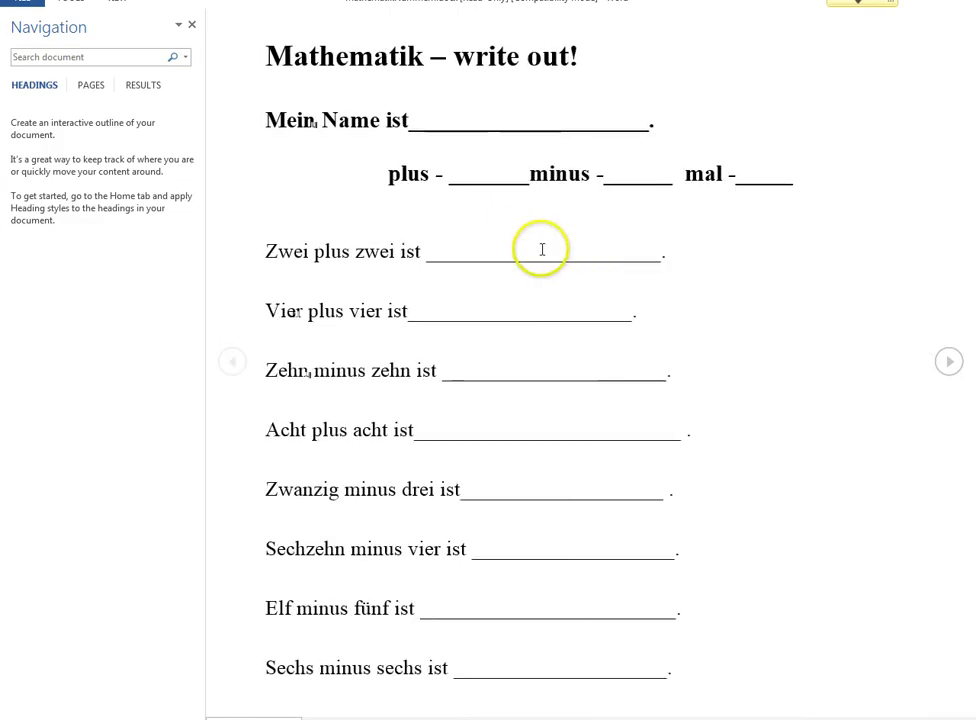
scroll(565, 257, "down", 1)
scroll(565, 257, "up", 1)
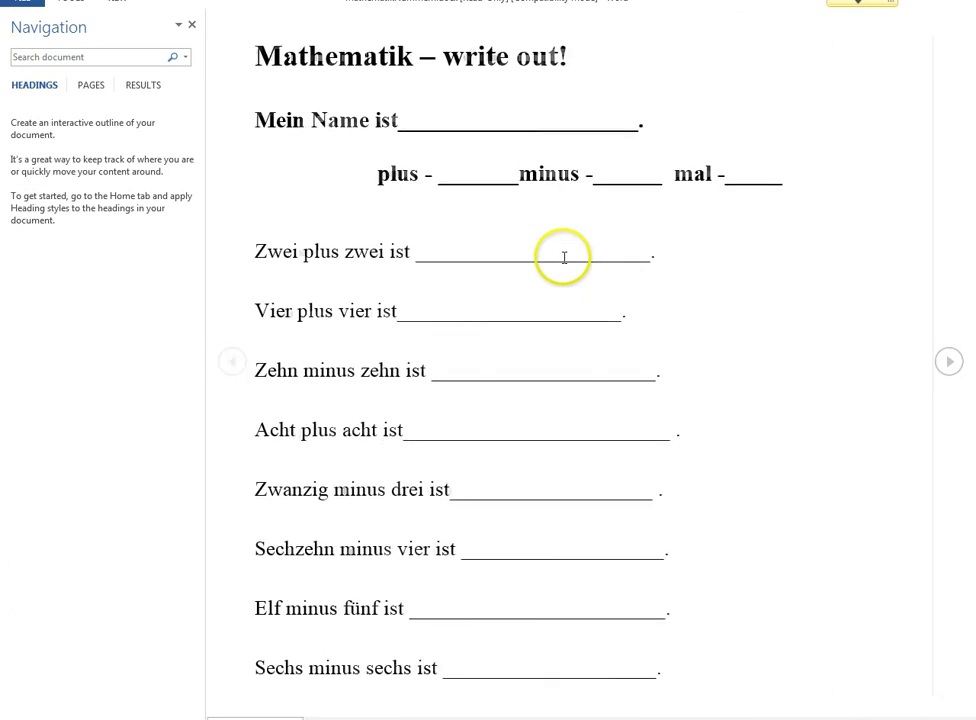
scroll(553, 259, "down", 2)
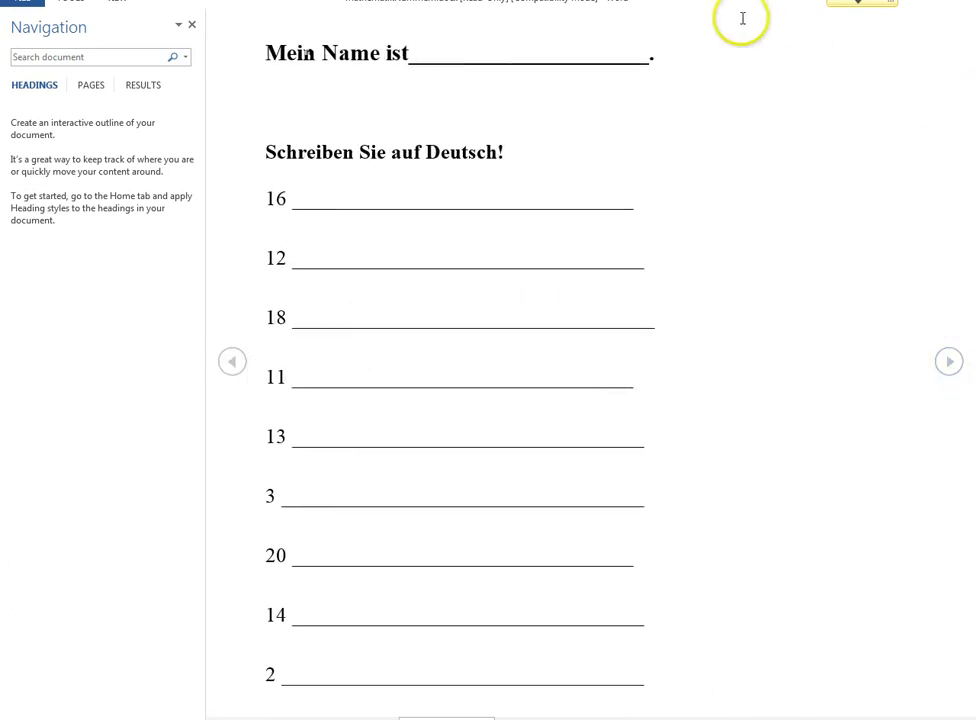
left_click(960, 2)
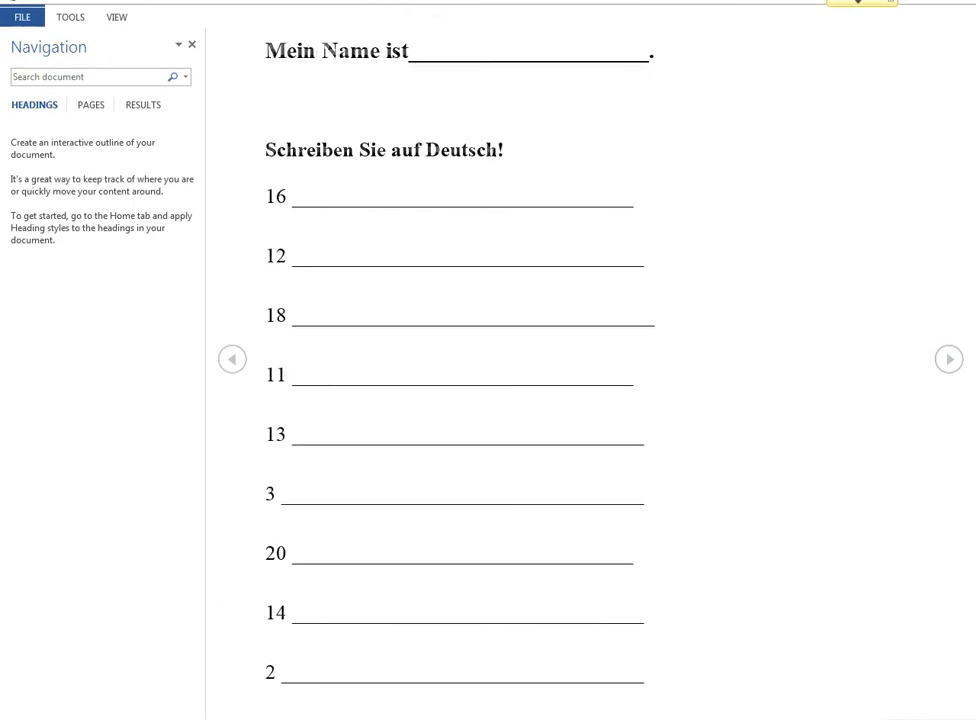